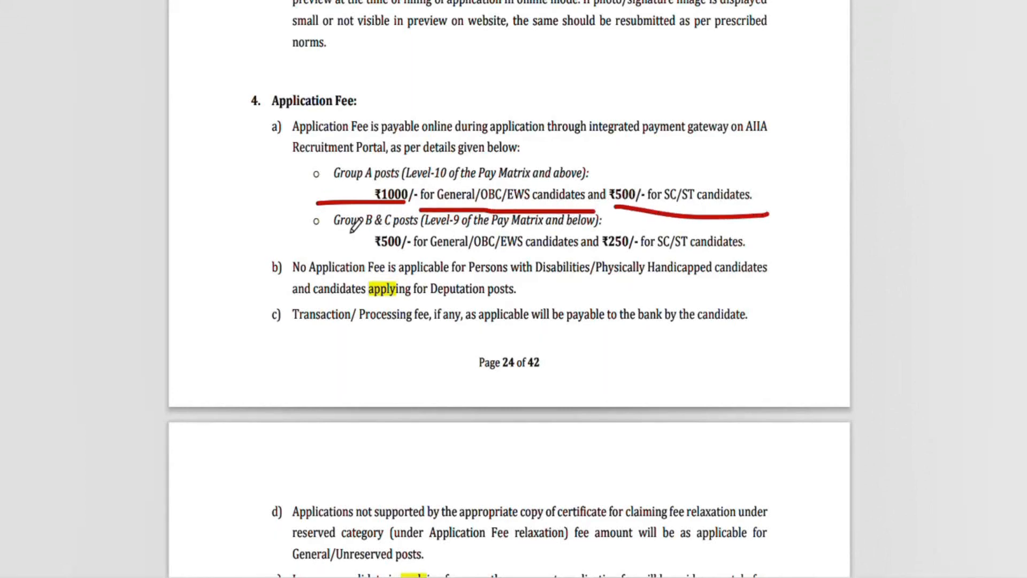
# Step: Underline in red the Group B & C application fees and the fee exemption for disabled candidates and deputation posts
pyautogui.moveTo(321, 233)
pyautogui.mouseDown()
pyautogui.moveTo(463, 254)
pyautogui.moveTo(749, 257)
pyautogui.mouseUp()
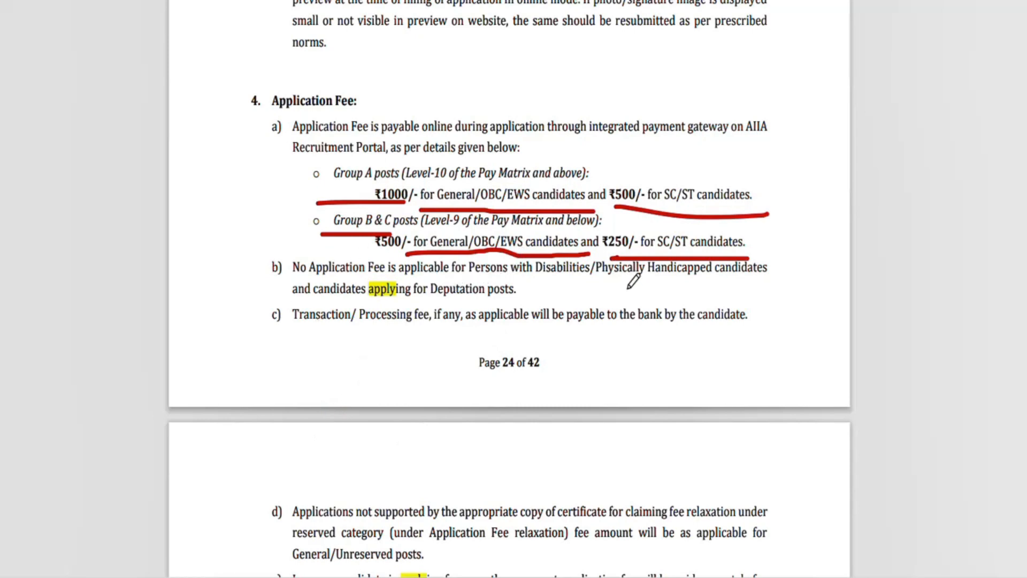
pyautogui.moveTo(546, 291); pyautogui.dragTo(742, 285)
pyautogui.moveTo(340, 308); pyautogui.dragTo(446, 306)
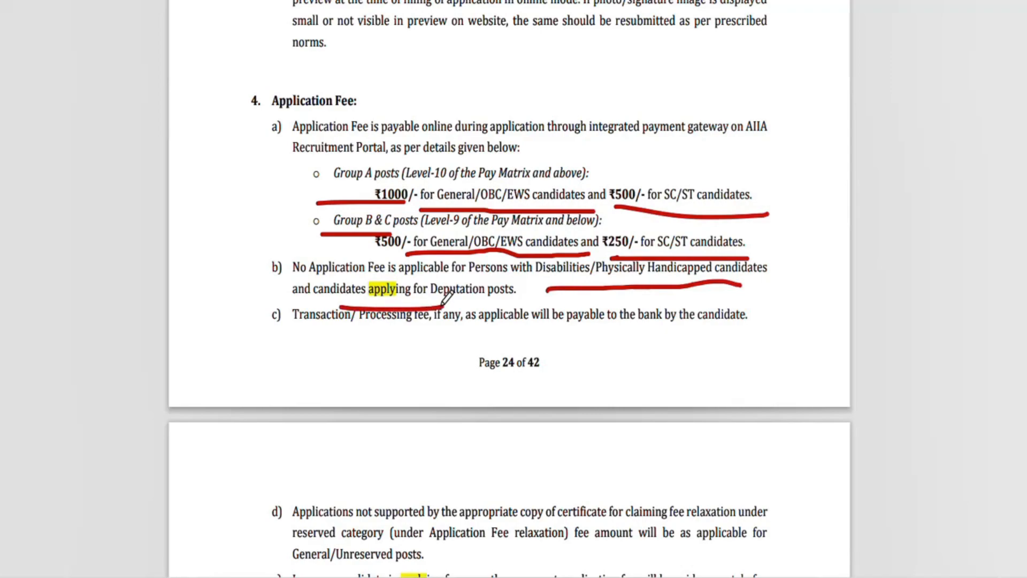
# Step: Look through the rest of the notification, from the age relaxation rules to the disability certificate annexures on the final page
pyautogui.scroll(-8, 425, 420)
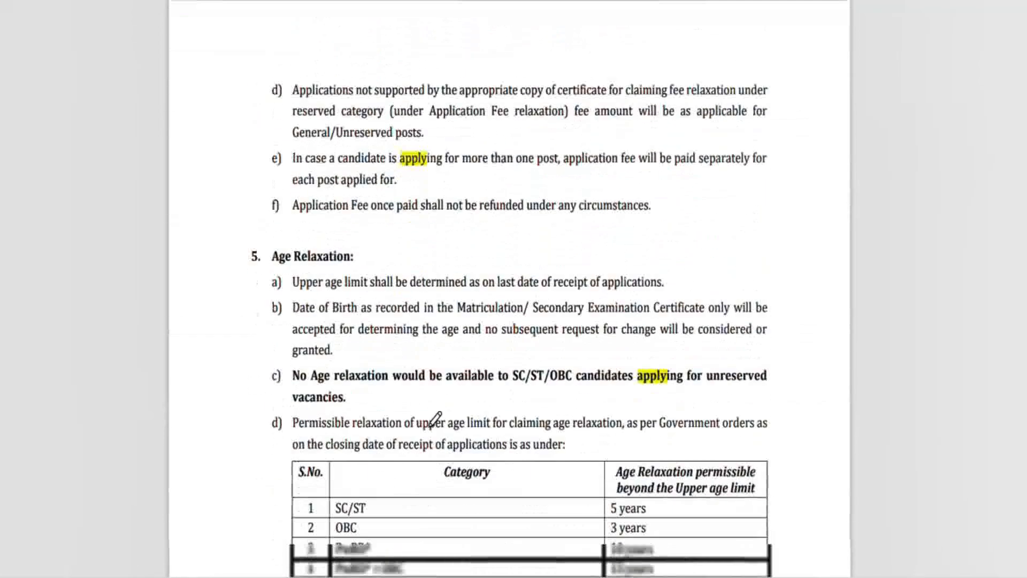
pyautogui.scroll(-20, 503, 385)
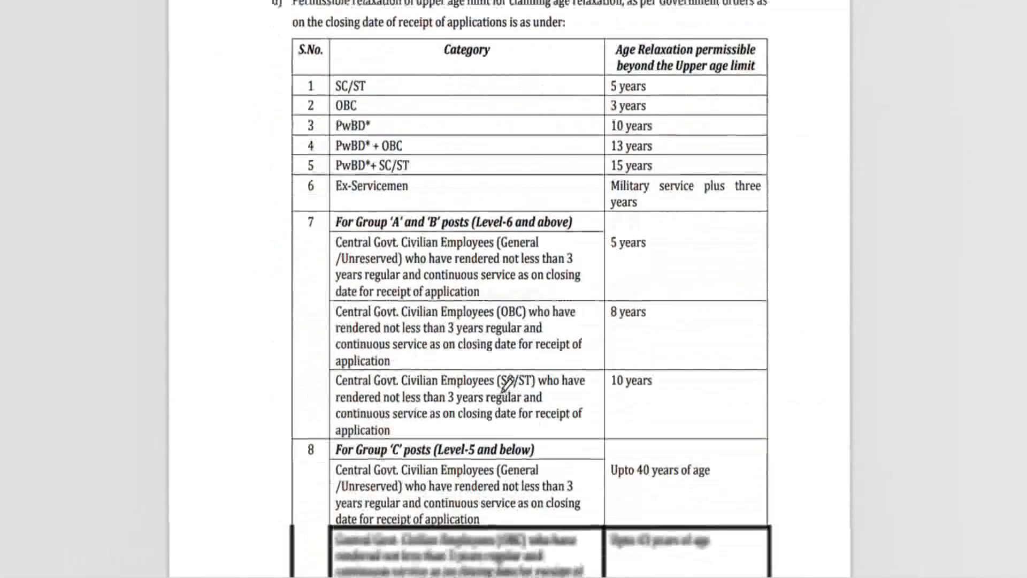
pyautogui.scroll(-20, 548, 401)
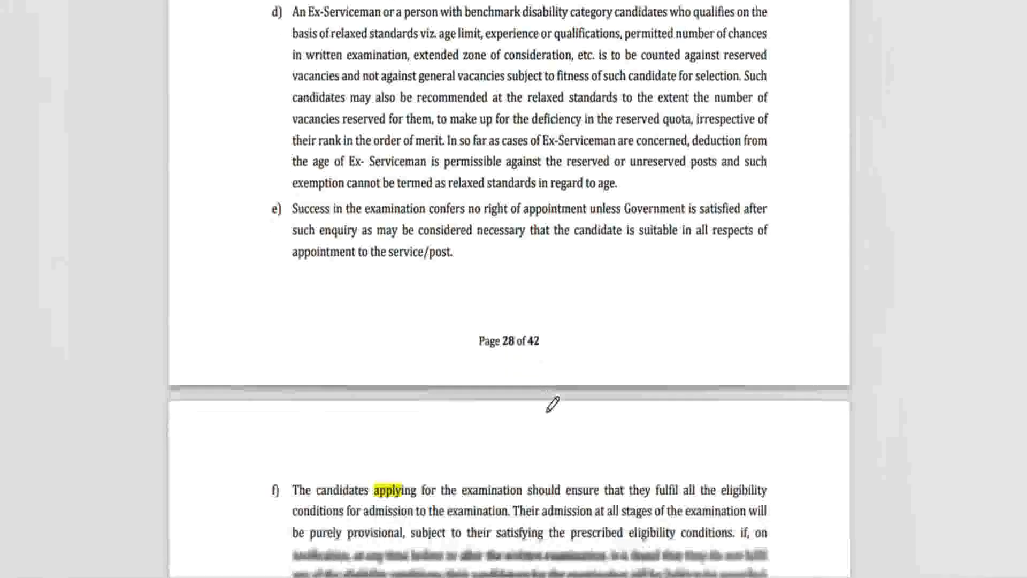
pyautogui.scroll(-20, 591, 436)
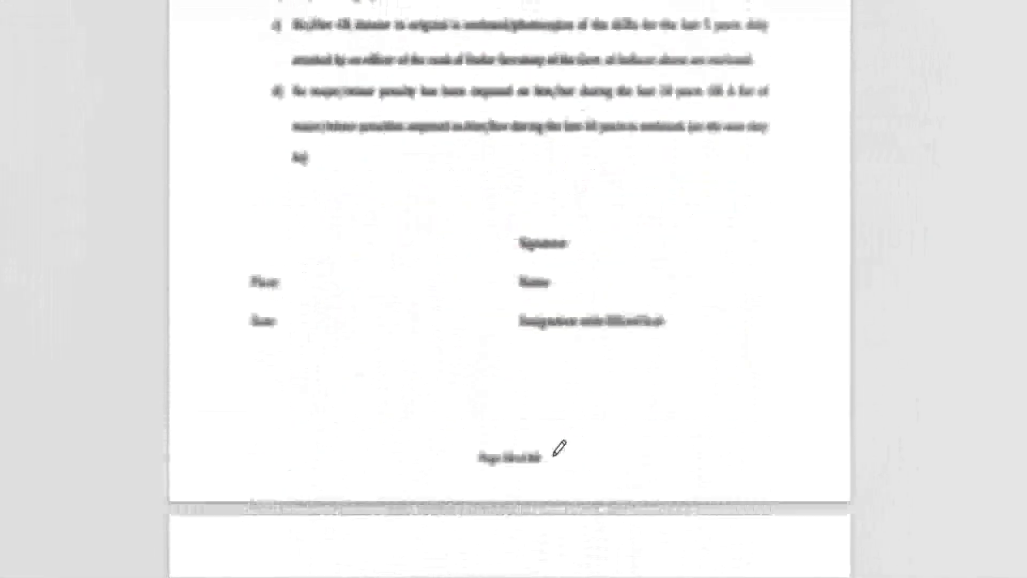
pyautogui.scroll(-15, 611, 446)
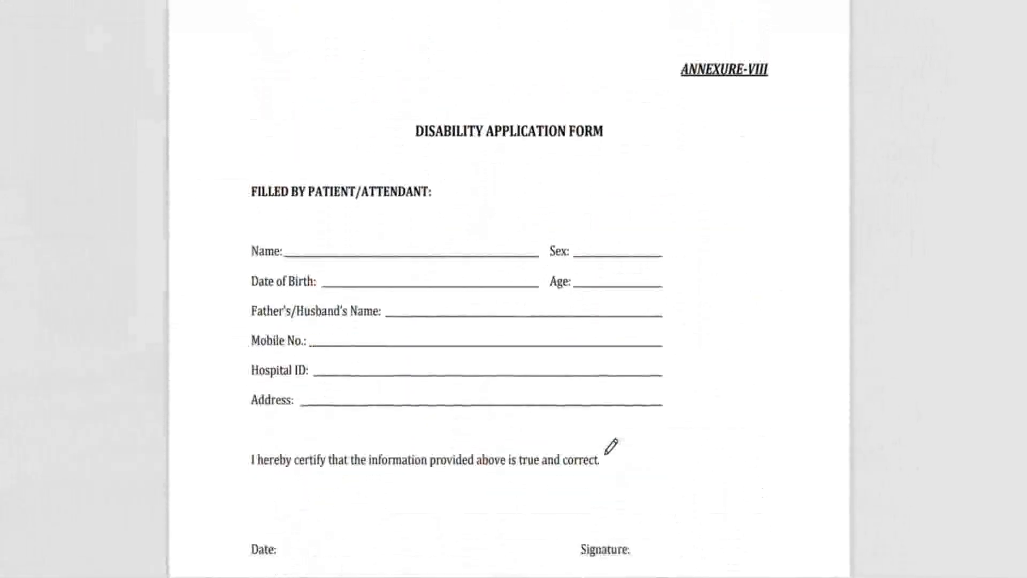
pyautogui.scroll(-10, 610, 445)
pyautogui.scroll(15, 610, 445)
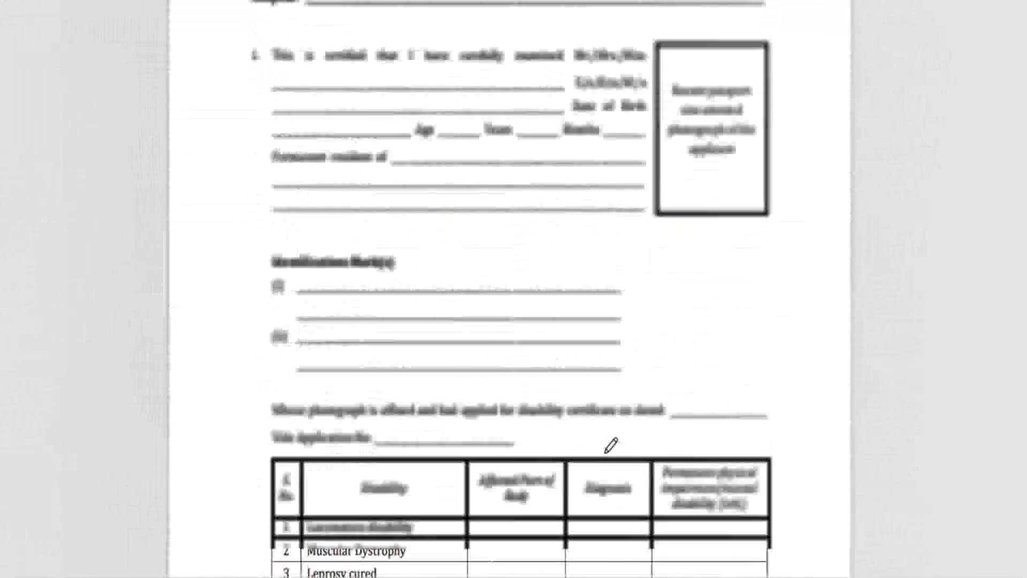
pyautogui.scroll(-20, 611, 445)
pyautogui.scroll(-1, 611, 445)
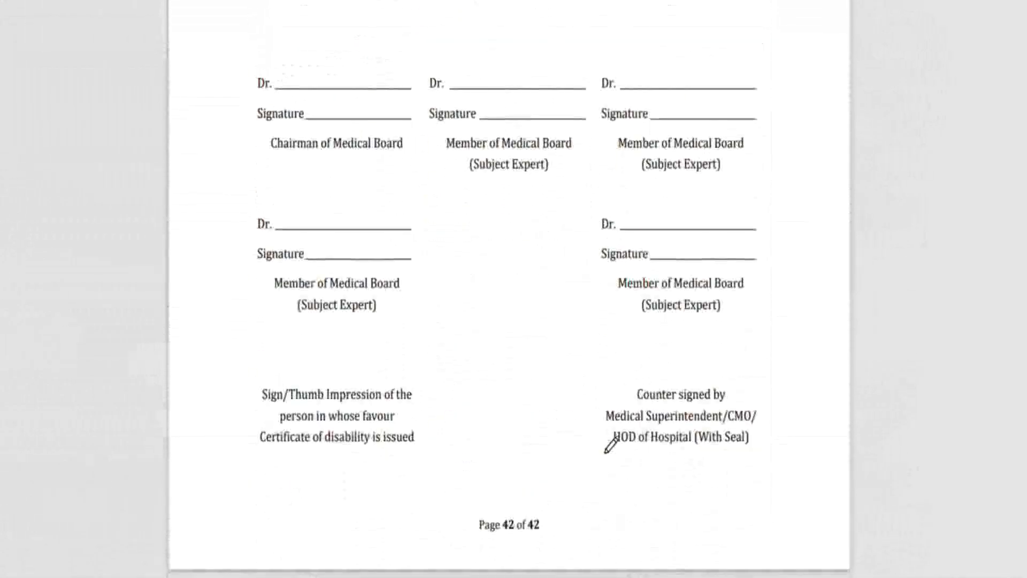
# Step: Go back through the annexures and age relaxation rules to review the How to apply and Application Fee sections
pyautogui.scroll(20, 642, 436)
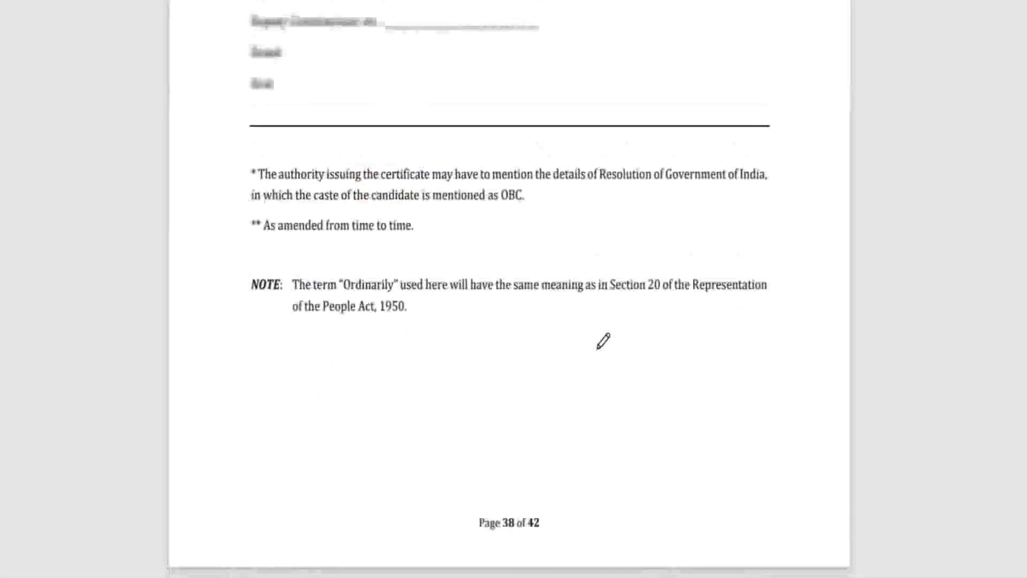
pyautogui.scroll(20, 613, 343)
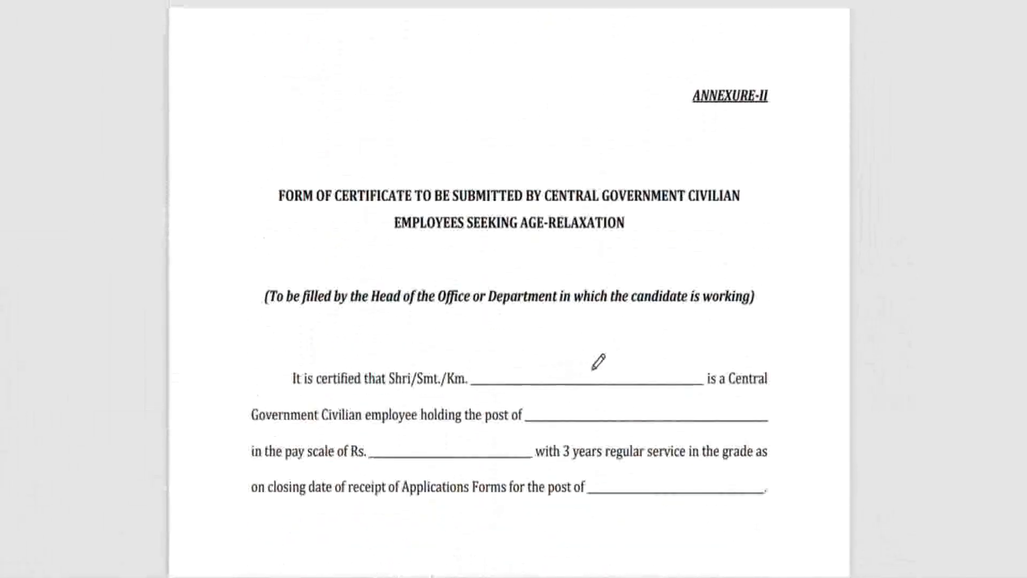
pyautogui.scroll(20, 593, 362)
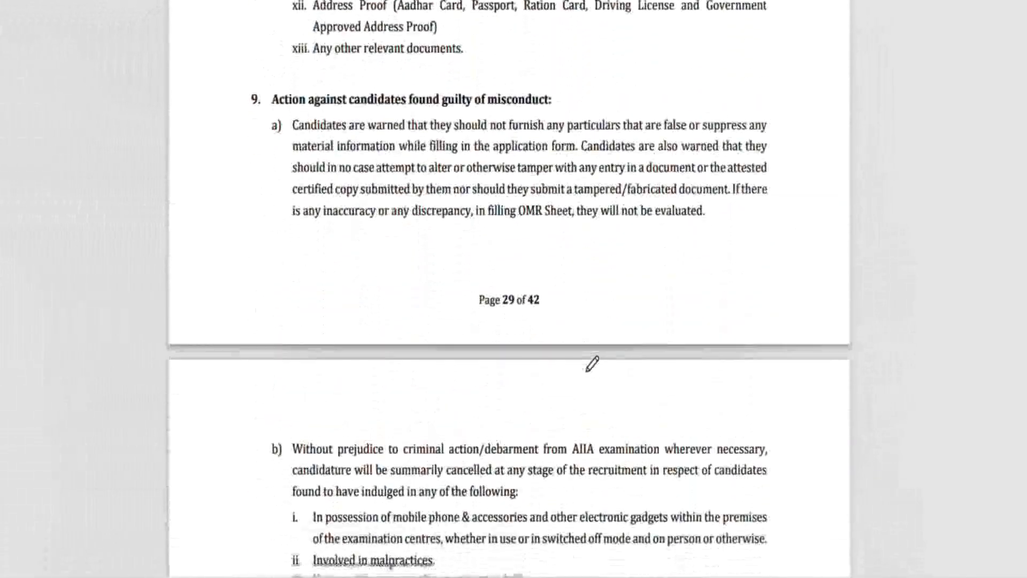
pyautogui.scroll(20, 593, 364)
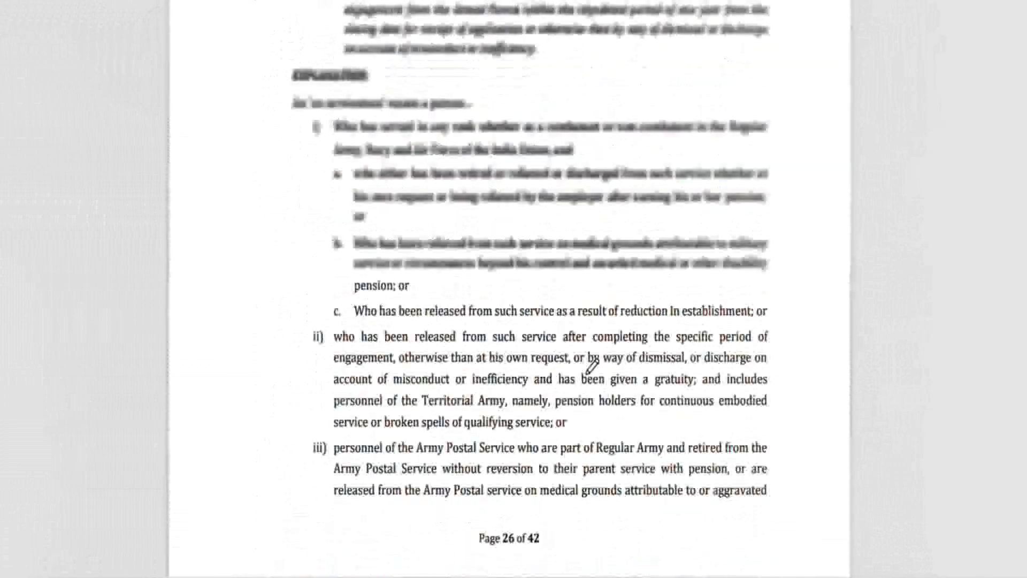
pyautogui.scroll(20, 593, 368)
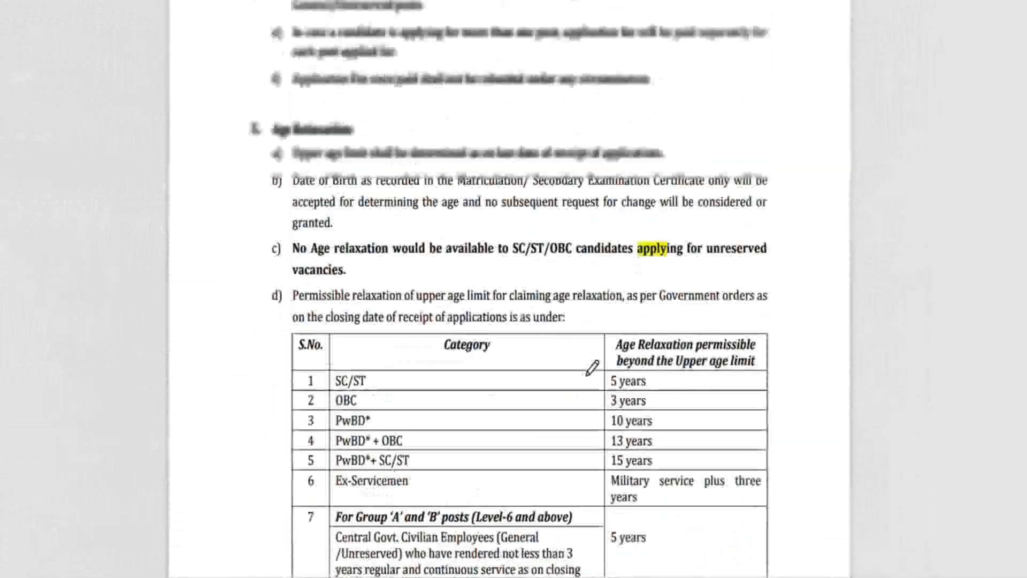
pyautogui.scroll(15, 593, 367)
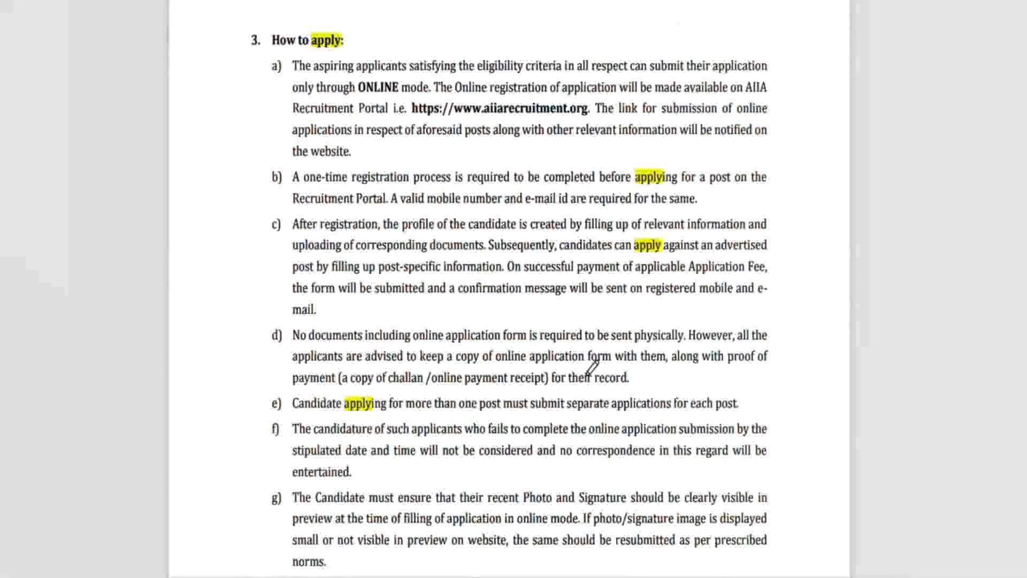
pyautogui.scroll(-7, 461, 369)
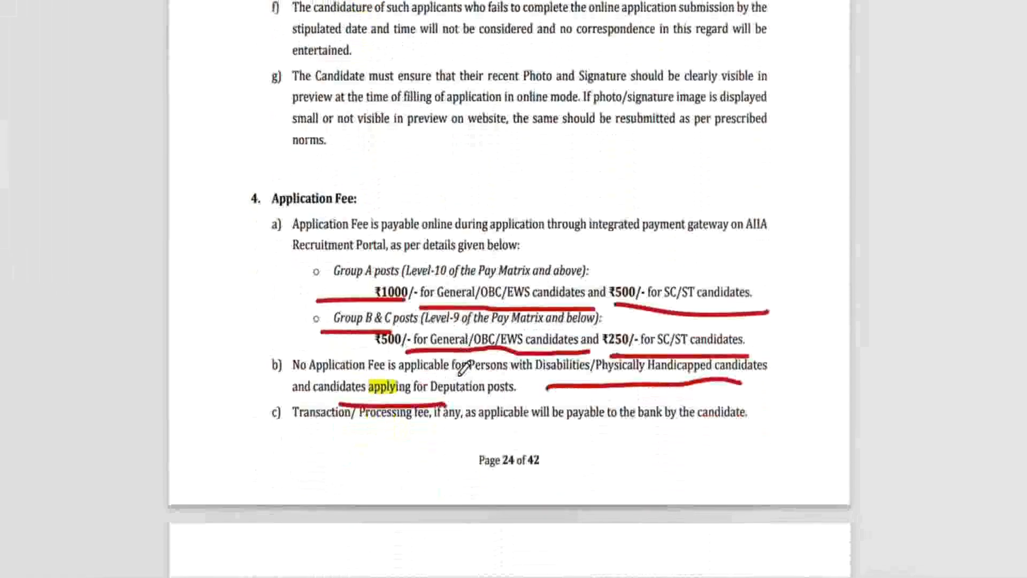
pyautogui.scroll(7, 447, 92)
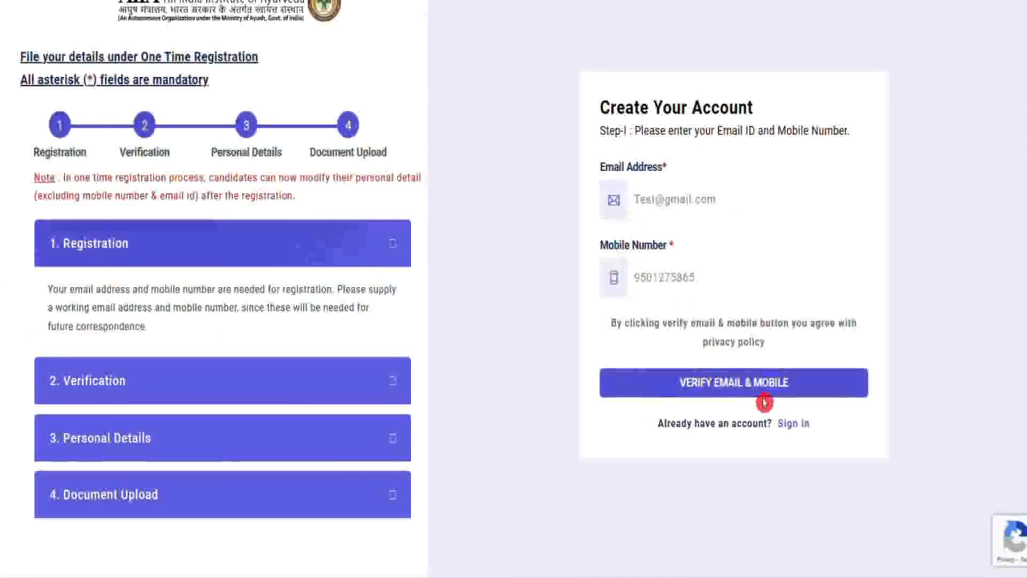
# Step: View the login page for existing accounts and return to the account creation form
pyautogui.click(792, 425)
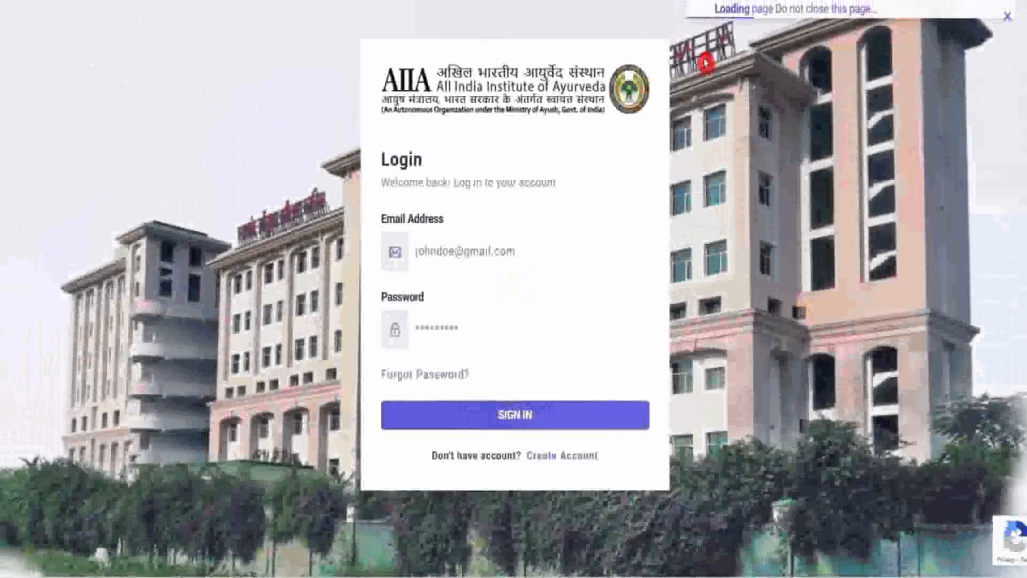
pyautogui.click(545, 455)
pyautogui.click(551, 459)
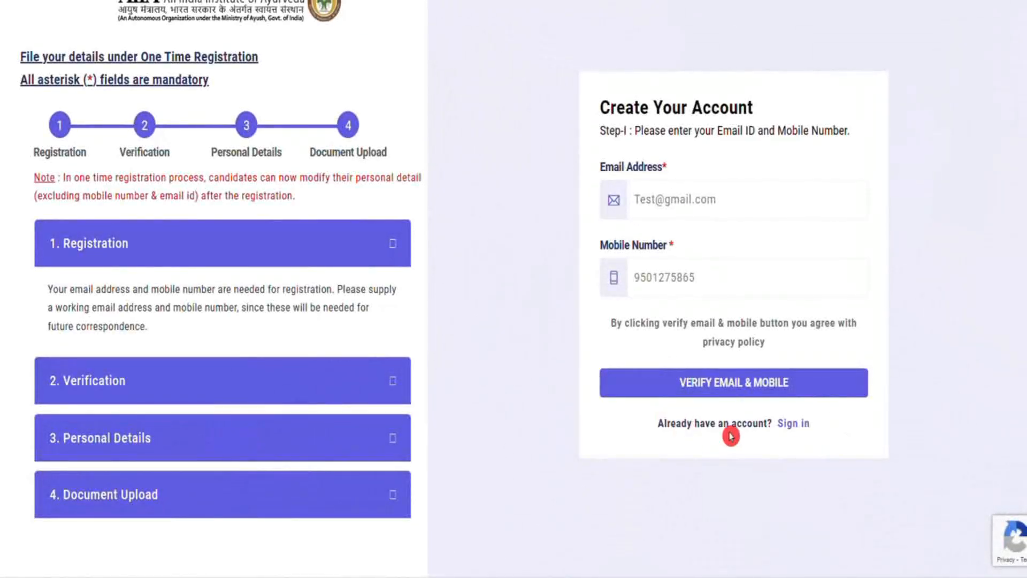
# Step: Proceed with the email and mobile verification and dismiss the browser's password manager prompt
pyautogui.click(733, 387)
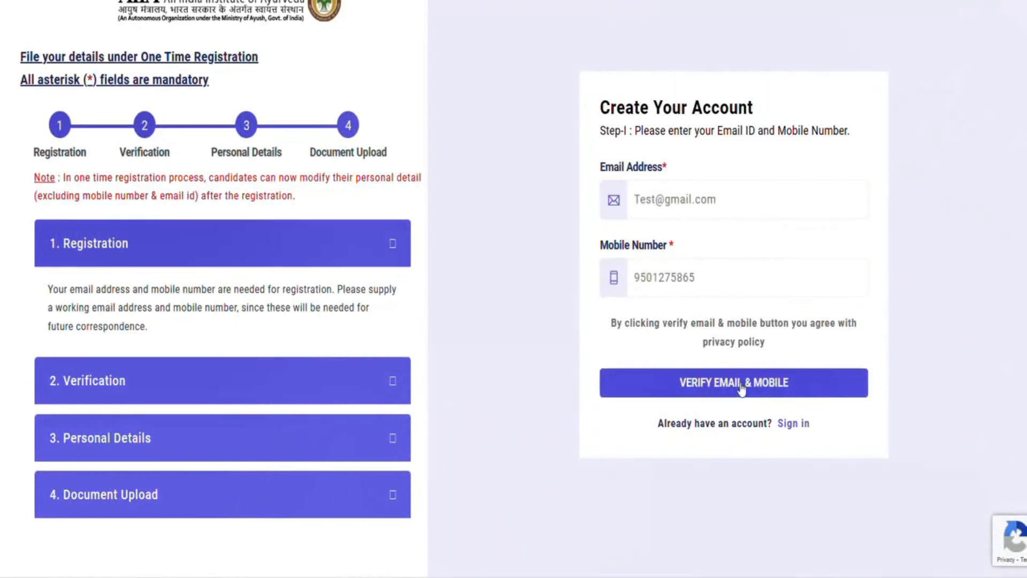
pyautogui.click(769, 392)
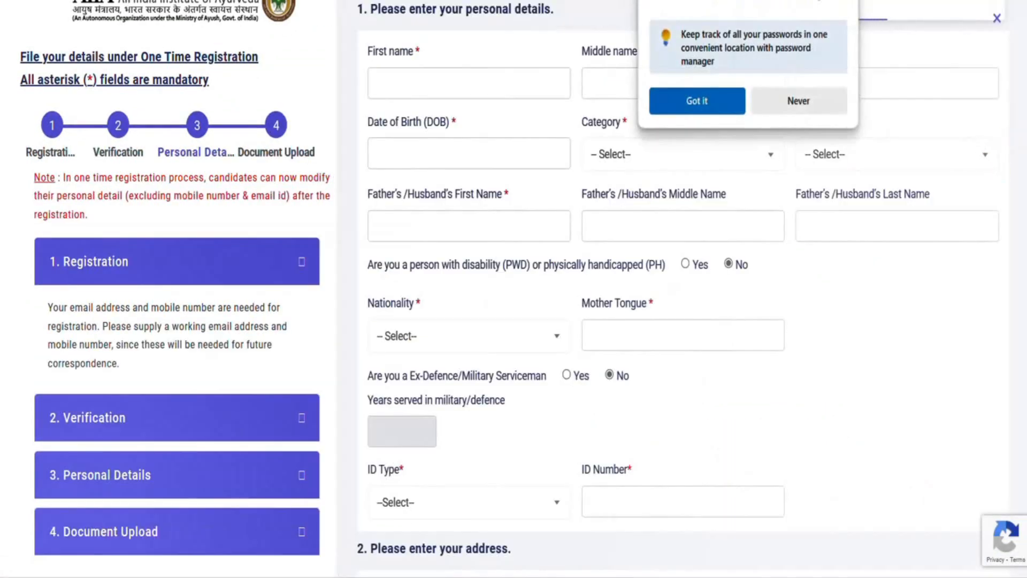
pyautogui.click(841, 1)
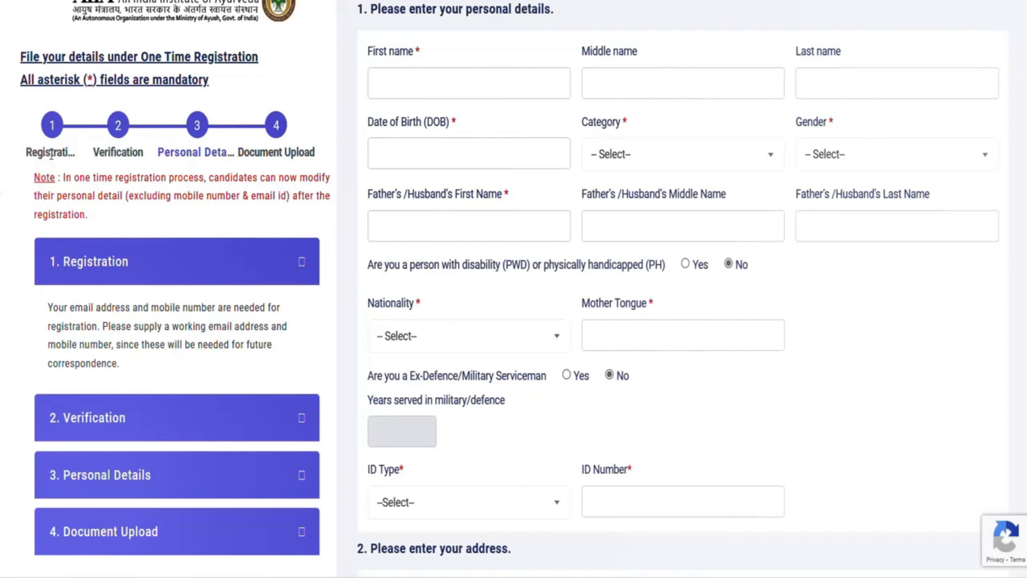
# Step: Look over the personal details form down to the examinations table and return to its beginning
pyautogui.click(122, 170)
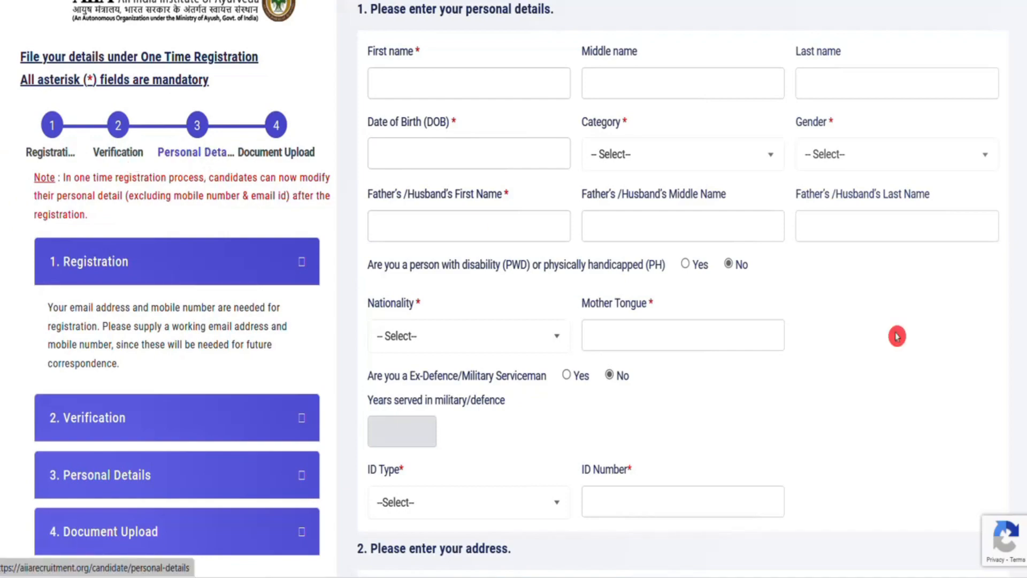
pyautogui.scroll(-11, 683, 289)
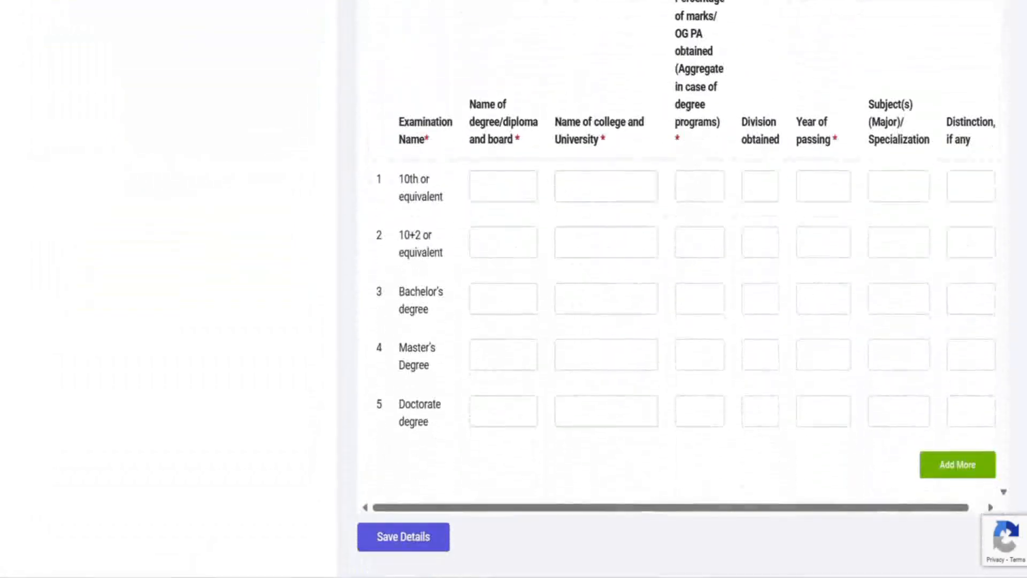
pyautogui.scroll(11, 683, 289)
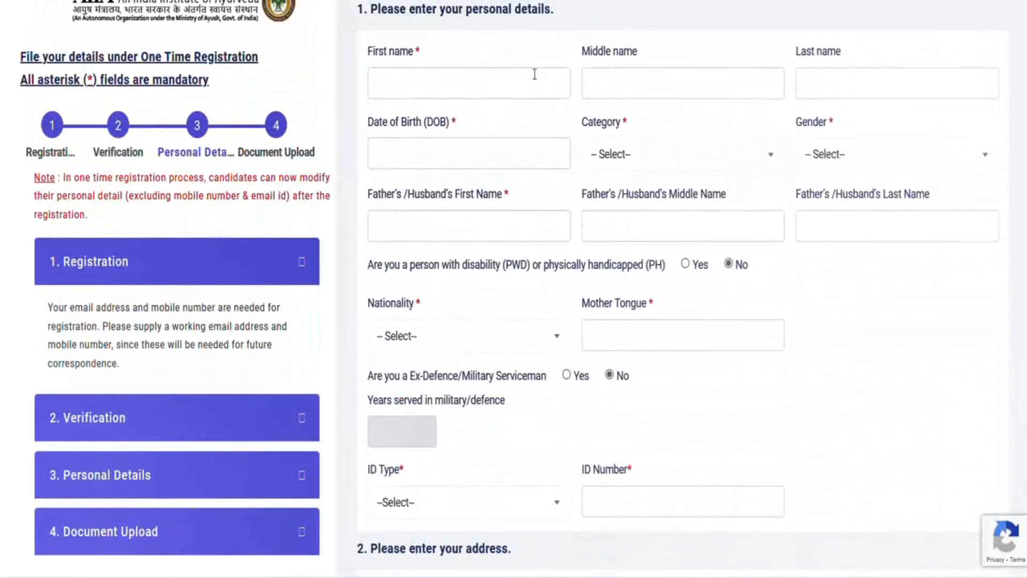
# Step: Set the candidate's category to Unreserved and the gender to Female
pyautogui.click(719, 163)
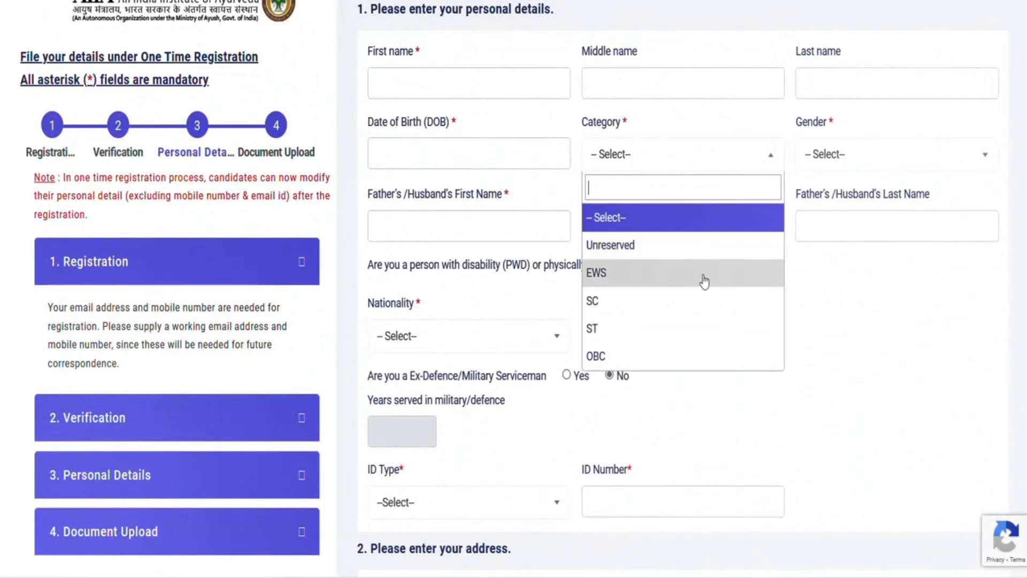
pyautogui.click(697, 247)
pyautogui.click(855, 153)
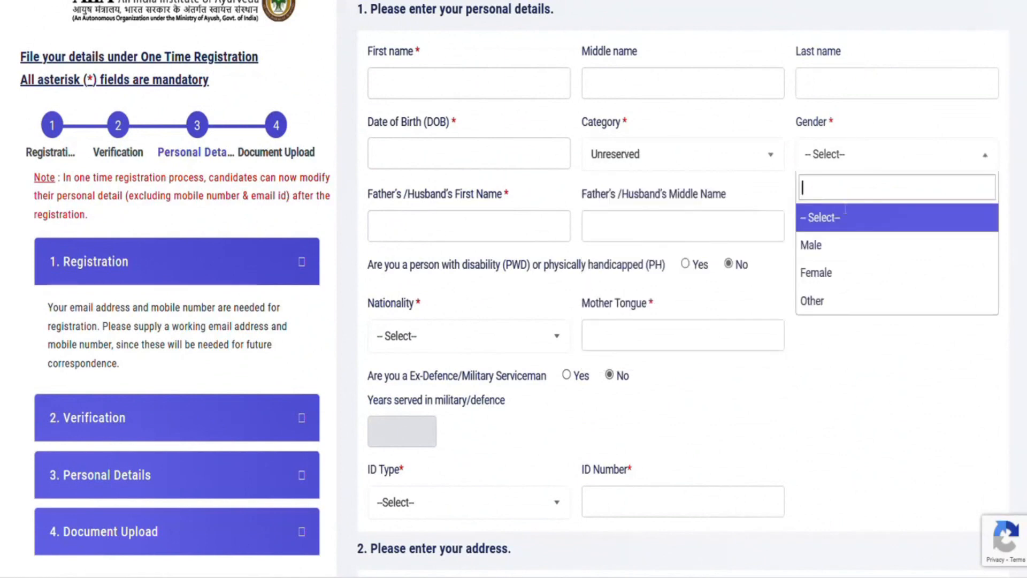
pyautogui.click(833, 276)
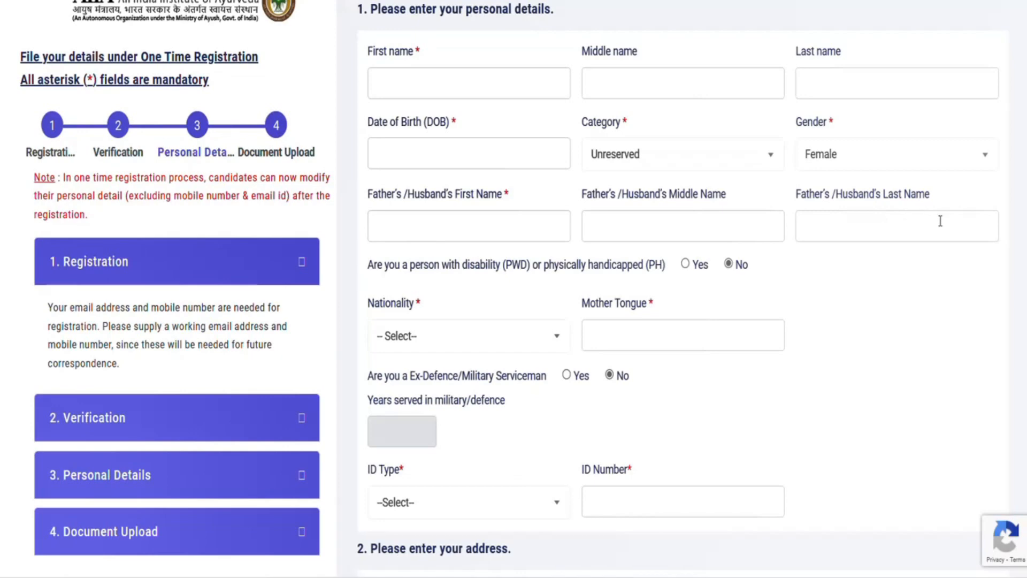
# Step: Answer No to the disability question and set the nationality to Indian
pyautogui.scroll(-2, 923, 229)
pyautogui.click(728, 175)
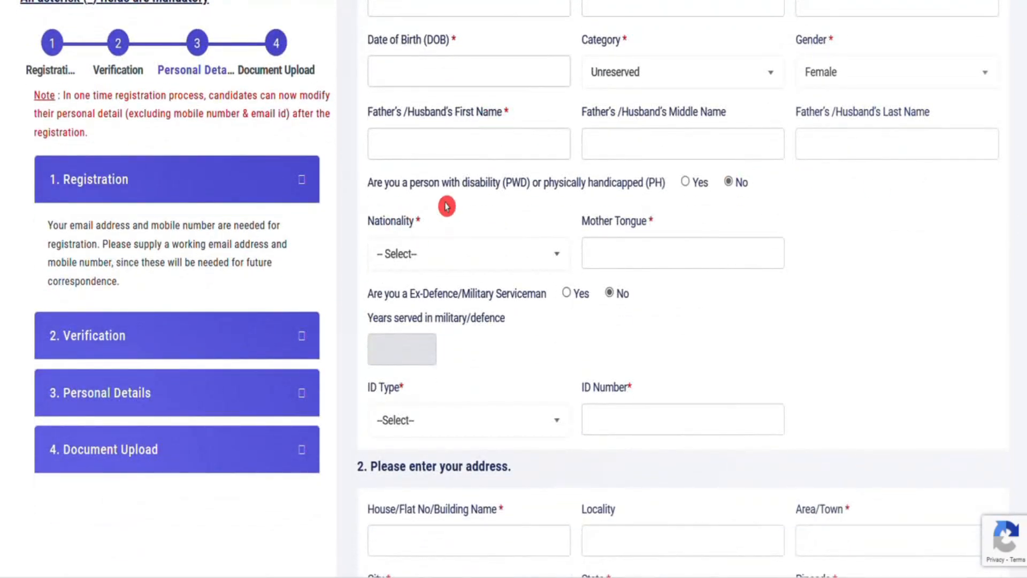
pyautogui.click(401, 266)
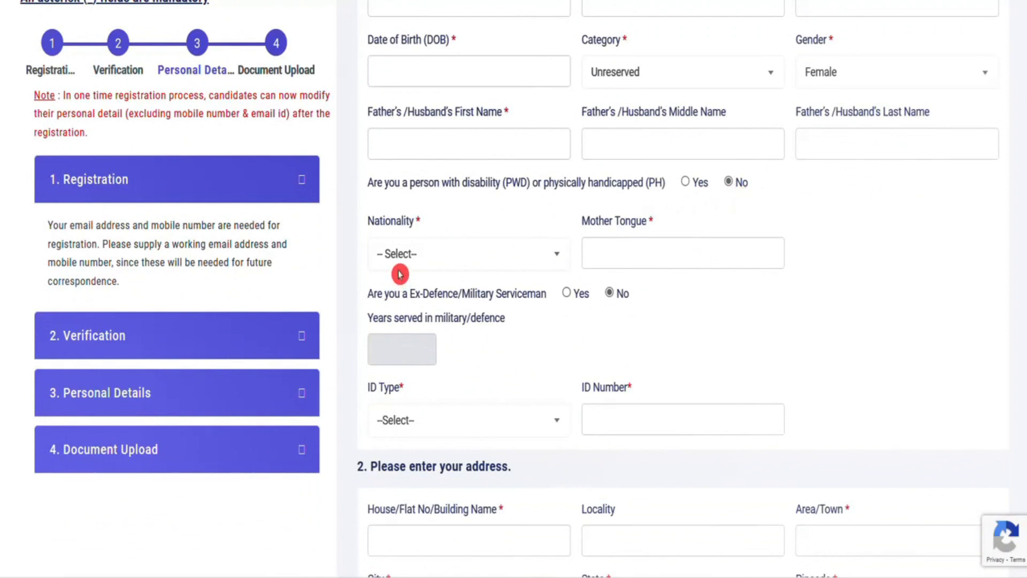
pyautogui.click(434, 343)
pyautogui.click(638, 280)
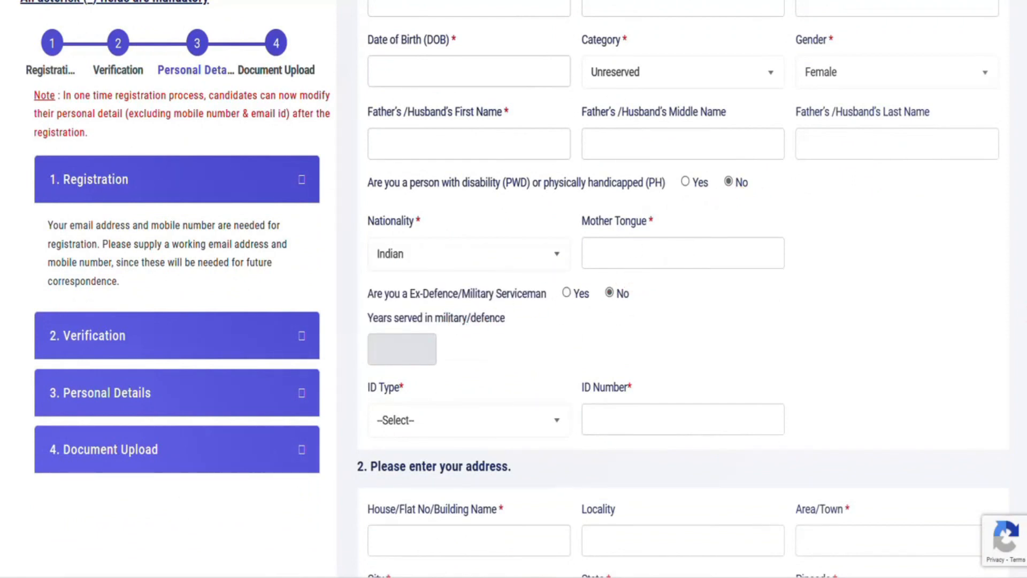
# Step: Review the ID, address and examinations passed sections of the registration form down to the save option
pyautogui.scroll(-2, 450, 280)
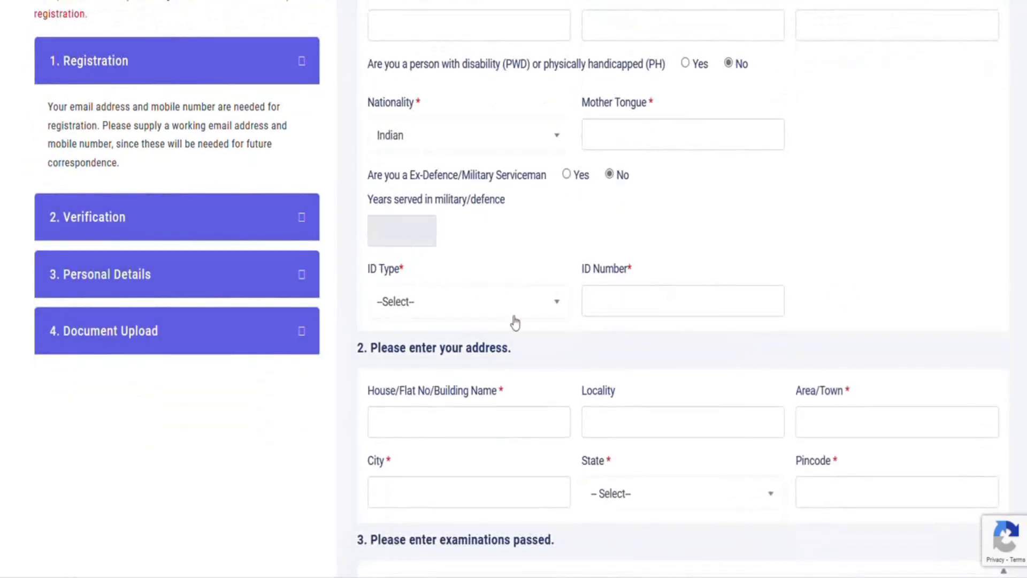
pyautogui.scroll(-3, 844, 245)
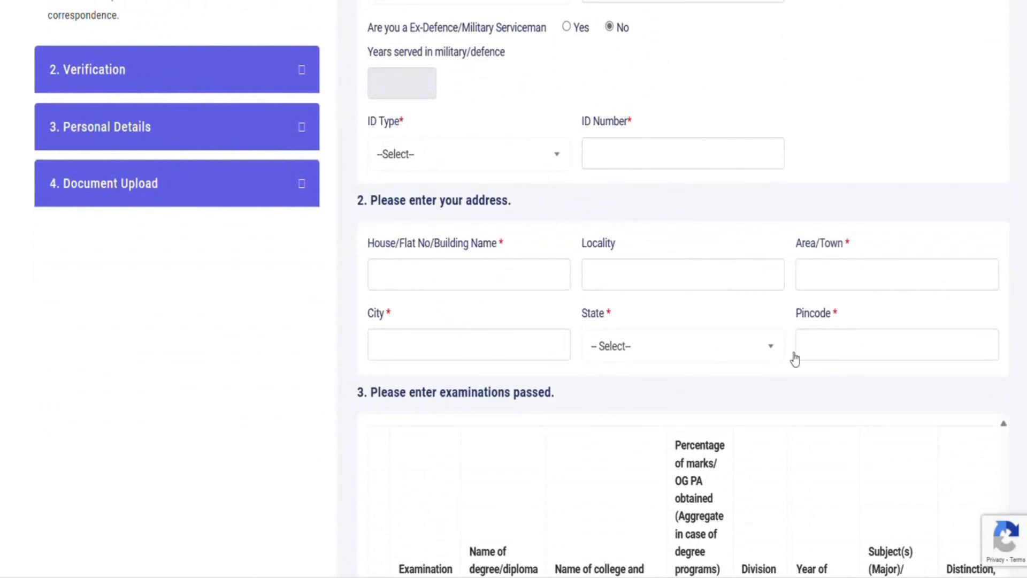
pyautogui.scroll(-5, 483, 180)
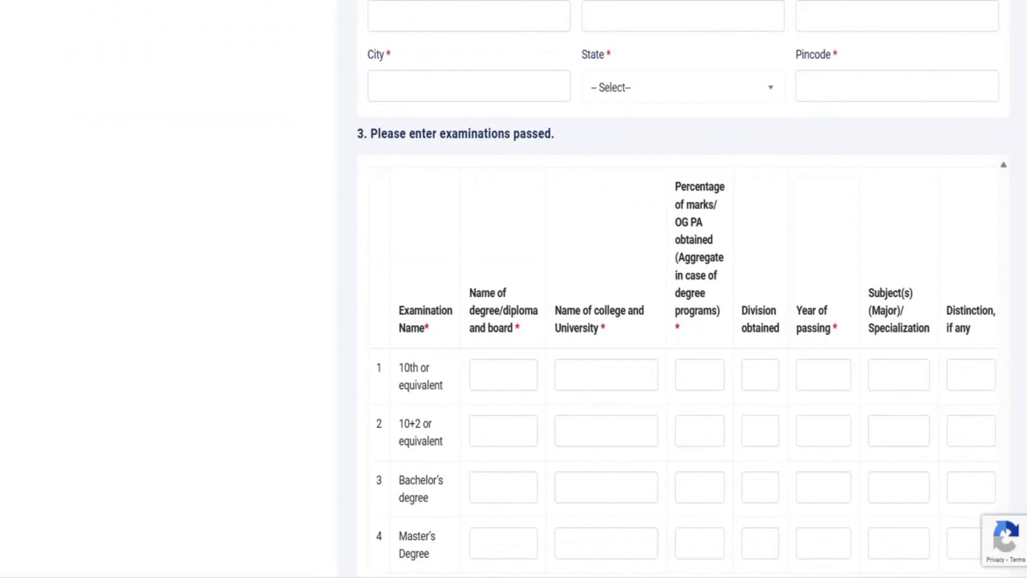
pyautogui.scroll(-3, 683, 289)
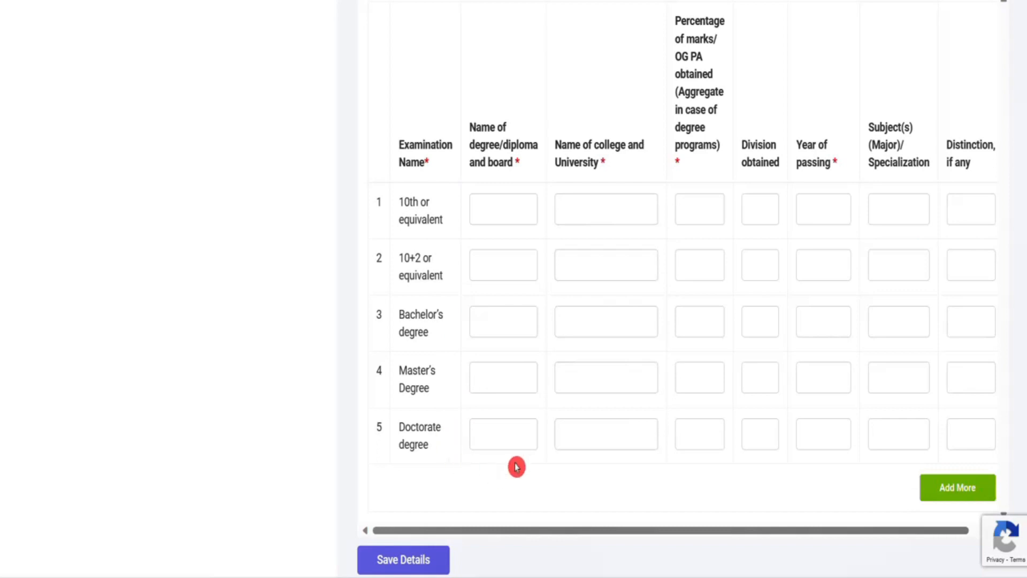
# Step: Check the end of the examinations passed table and return to the beginning of the registration form
pyautogui.scroll(-1, 682, 287)
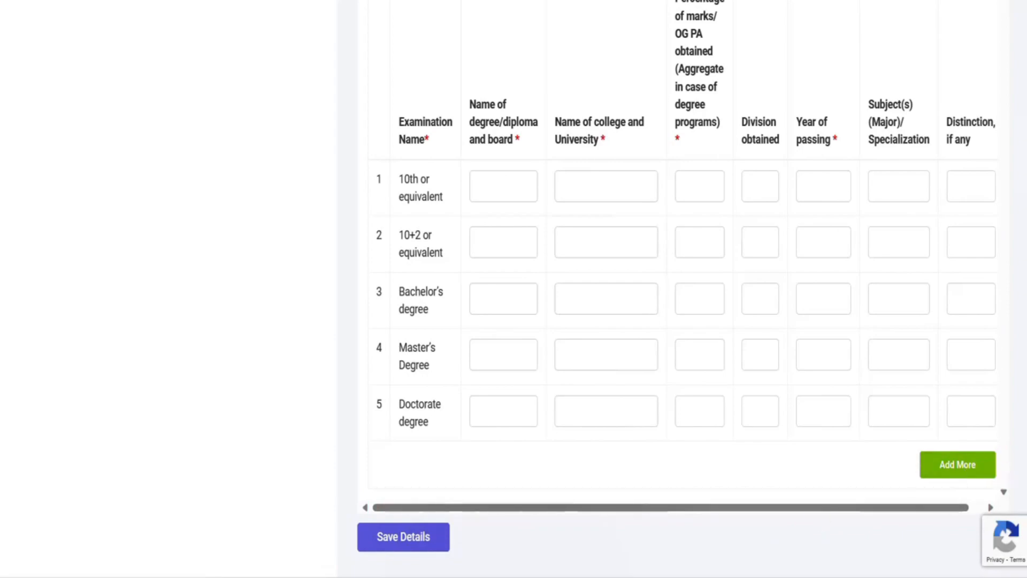
pyautogui.scroll(1, 682, 285)
pyautogui.scroll(17, 683, 287)
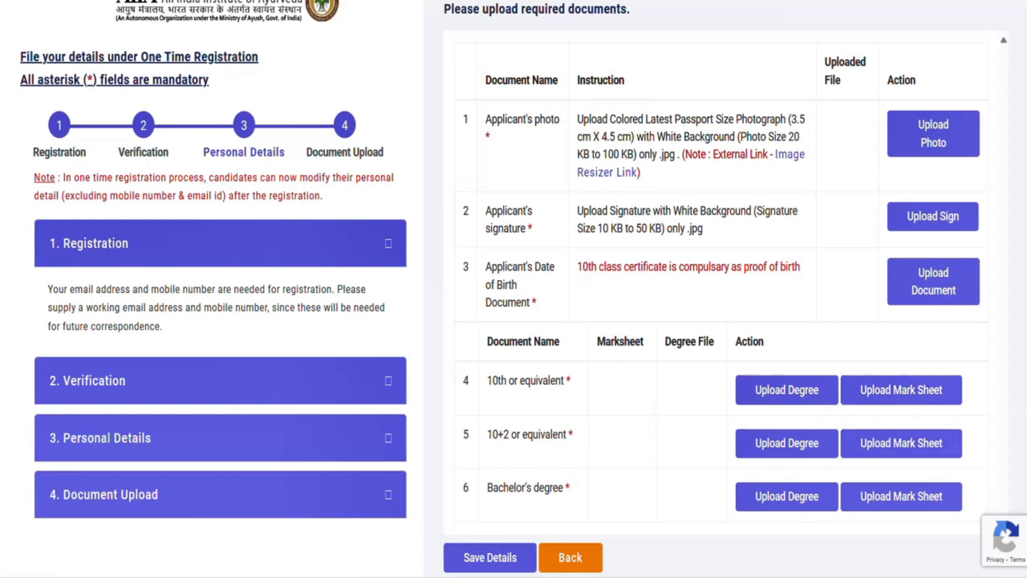
# Step: Check the applicant's photo, signature, date of birth document and marksheets in the required documents list, and save the details
pyautogui.scroll(-1, 905, 452)
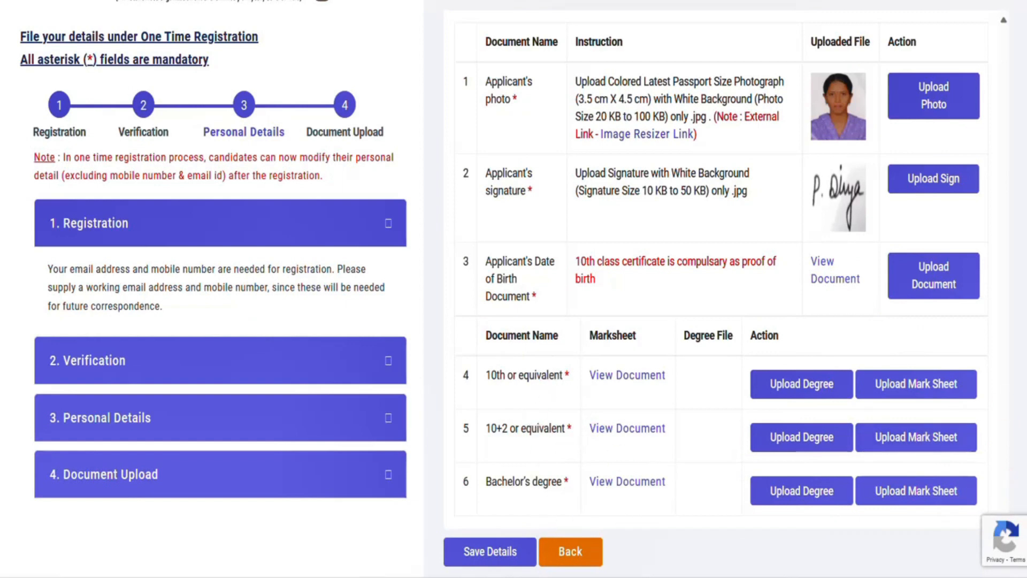
pyautogui.scroll(-1, 534, 417)
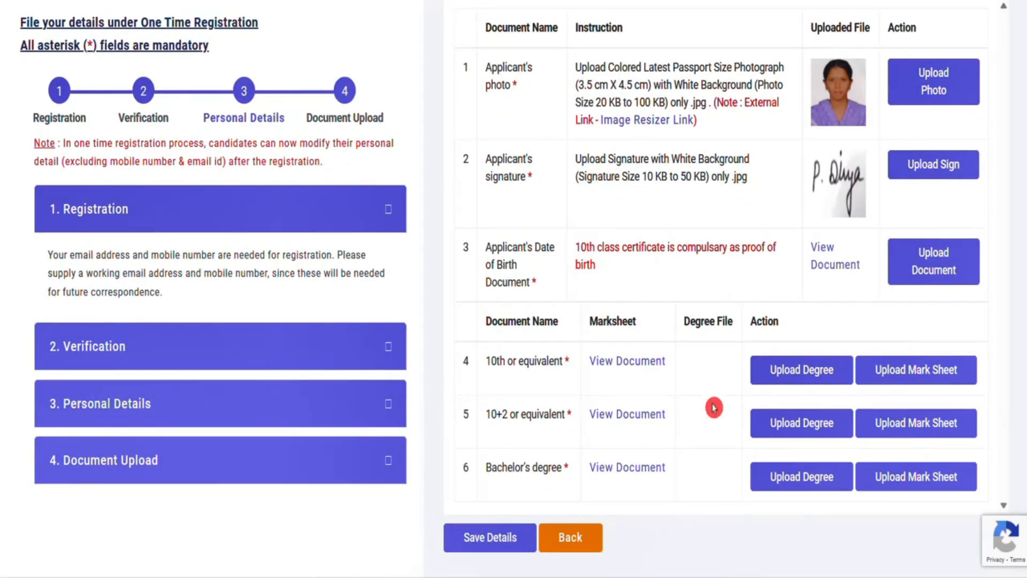
pyautogui.scroll(2, 514, 289)
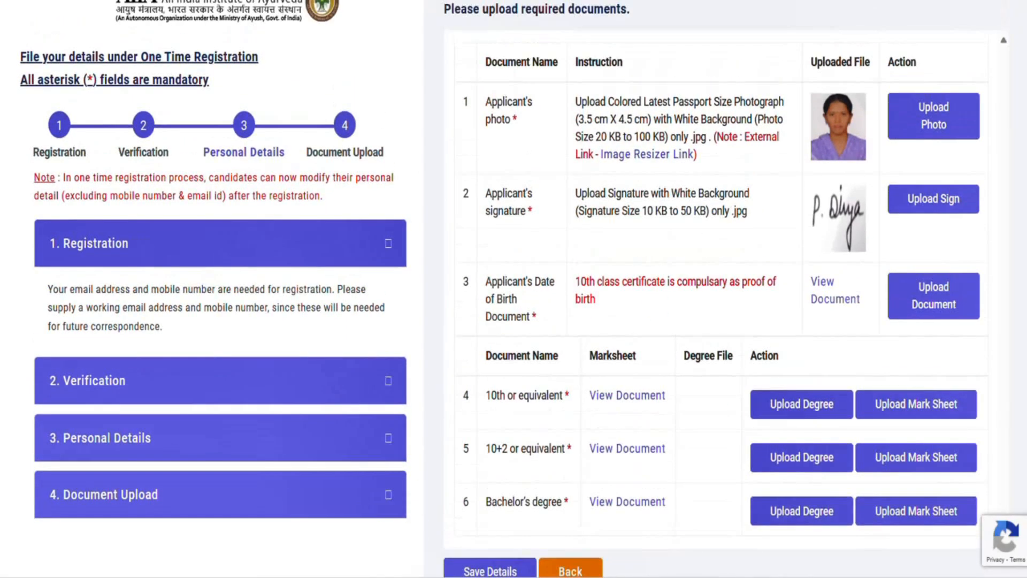
pyautogui.scroll(-2, 514, 289)
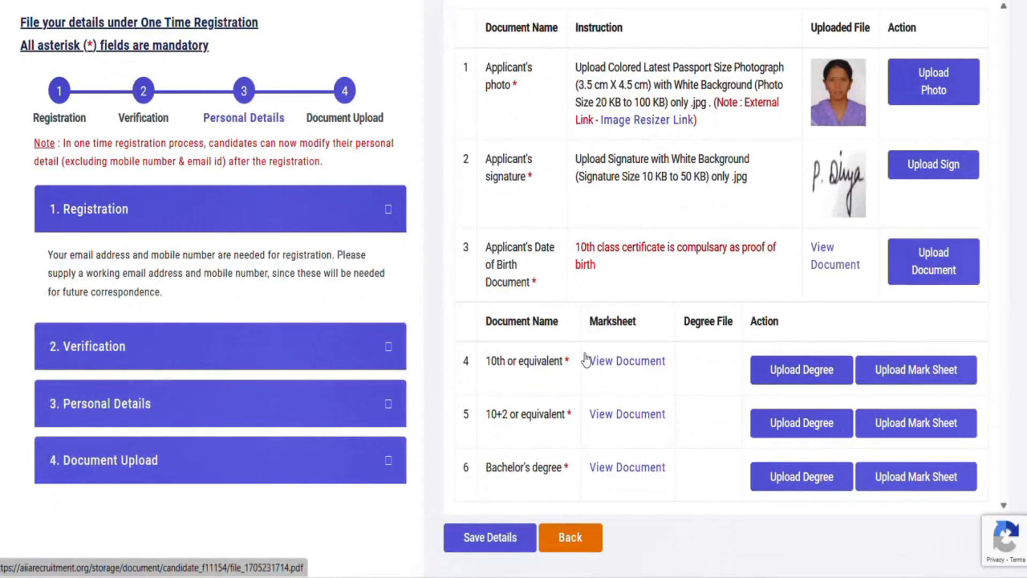
pyautogui.click(539, 428)
pyautogui.click(672, 380)
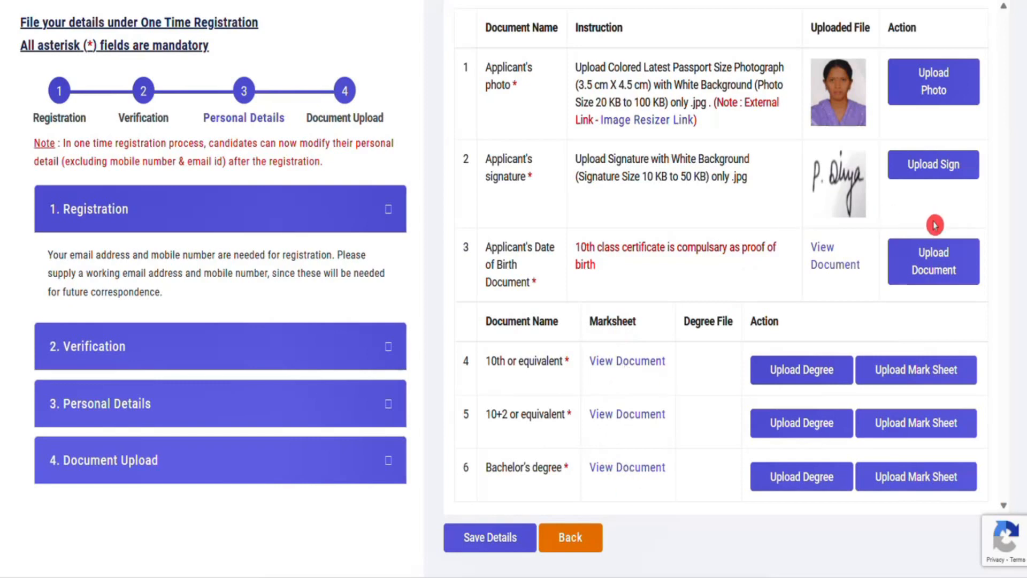
pyautogui.click(489, 537)
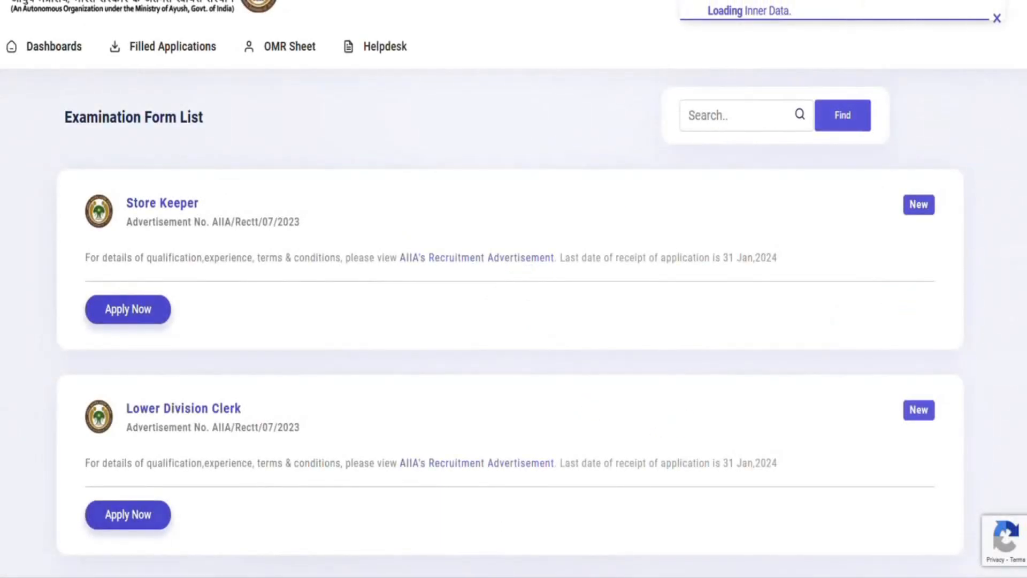
# Step: Browse the advertised posts in the examination form list and return to the beginning of the list
pyautogui.scroll(-1, 509, 321)
pyautogui.scroll(1, 510, 321)
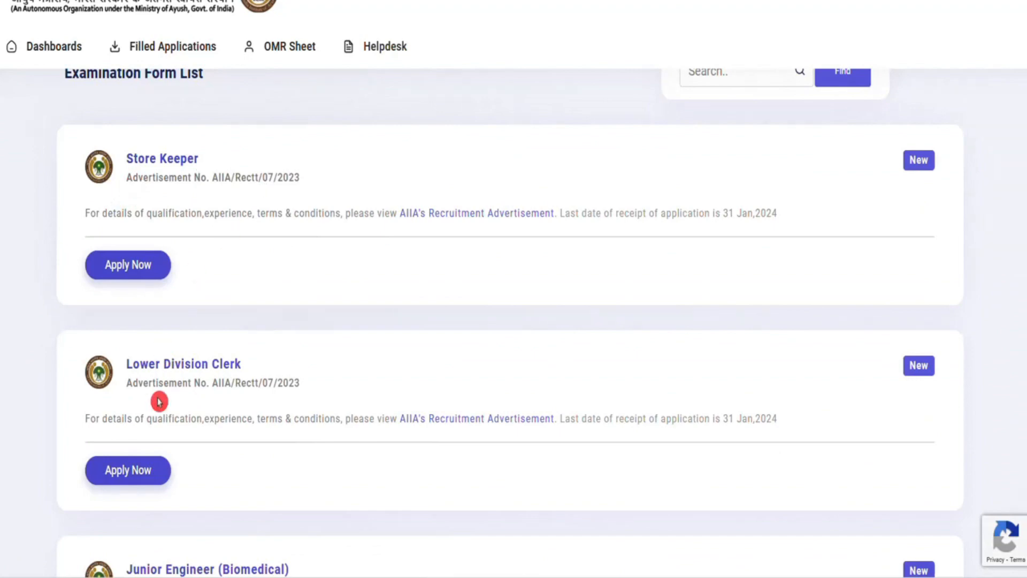
pyautogui.scroll(-2, 510, 321)
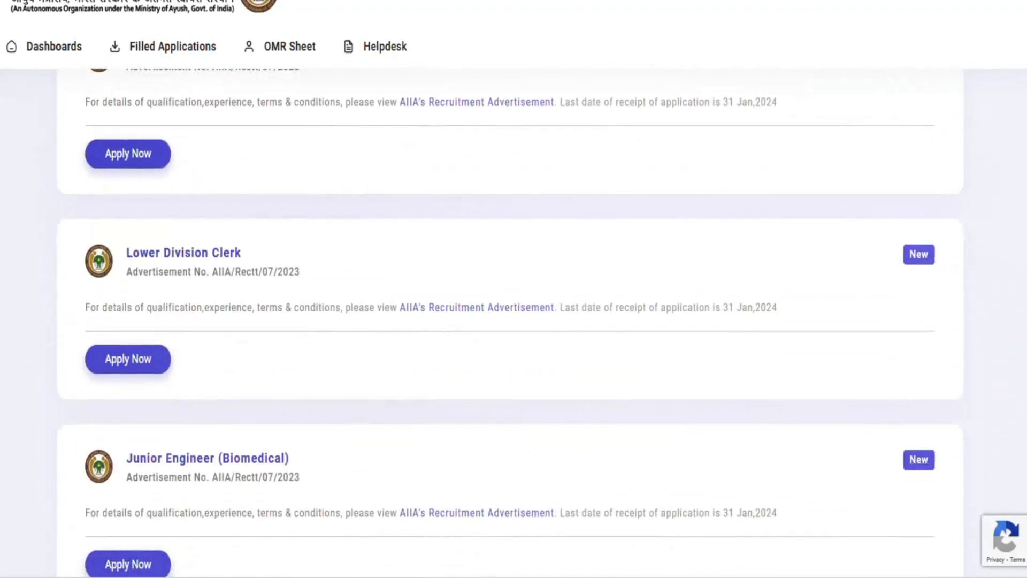
pyautogui.scroll(1, 510, 321)
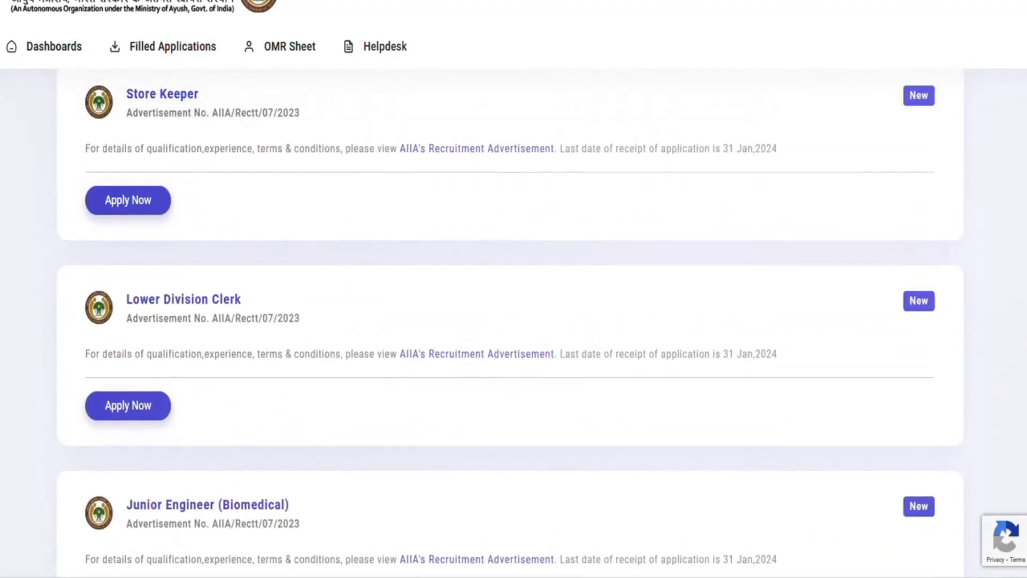
pyautogui.scroll(1, 510, 321)
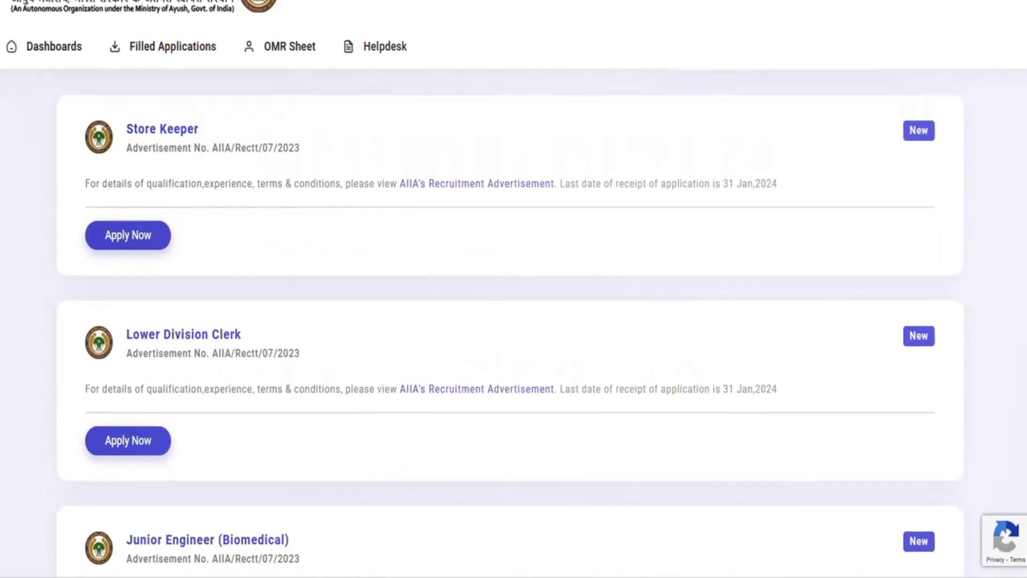
pyautogui.scroll(1, 510, 321)
pyautogui.scroll(-15, 510, 321)
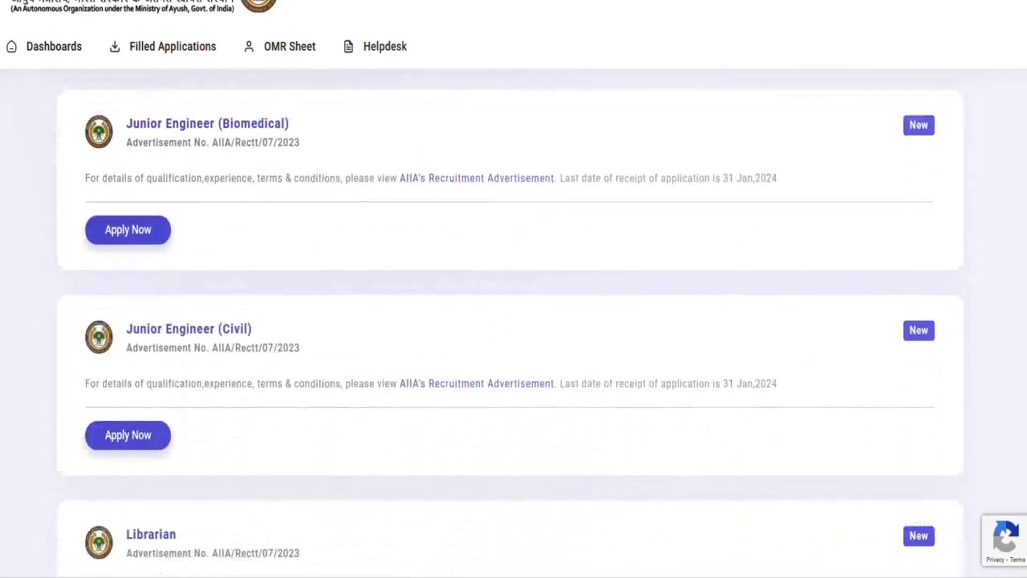
pyautogui.scroll(-20, 510, 321)
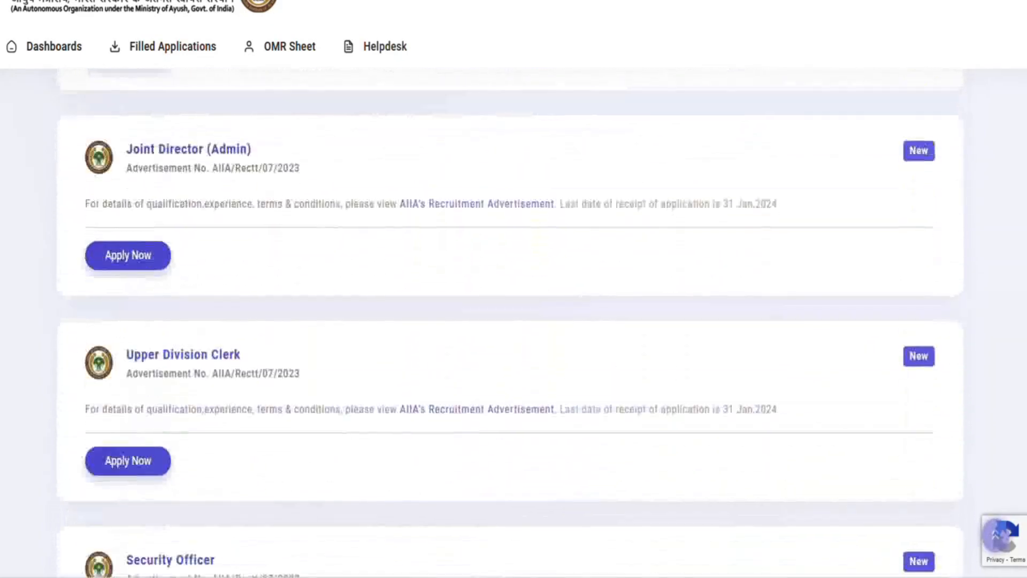
pyautogui.scroll(-7, 510, 321)
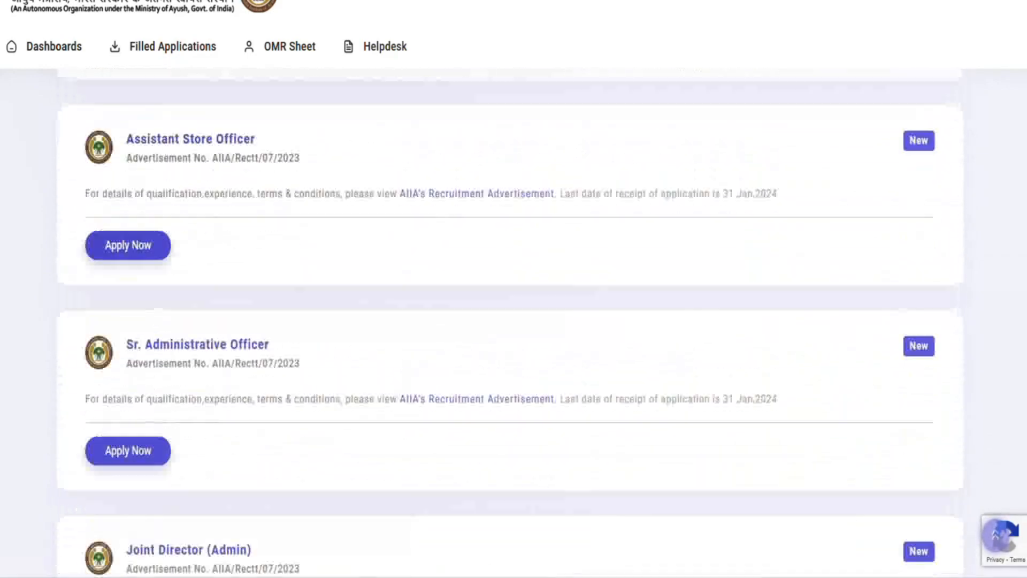
pyautogui.scroll(20, 510, 321)
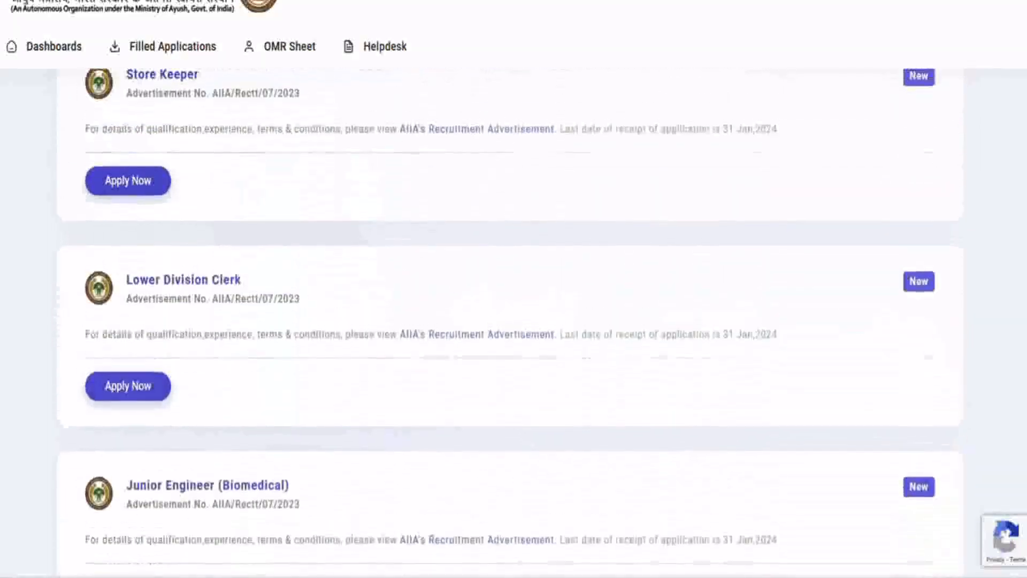
# Step: Apply for the Lower Division Clerk post and start filling in its application from the instructions page
pyautogui.scroll(-2, 510, 321)
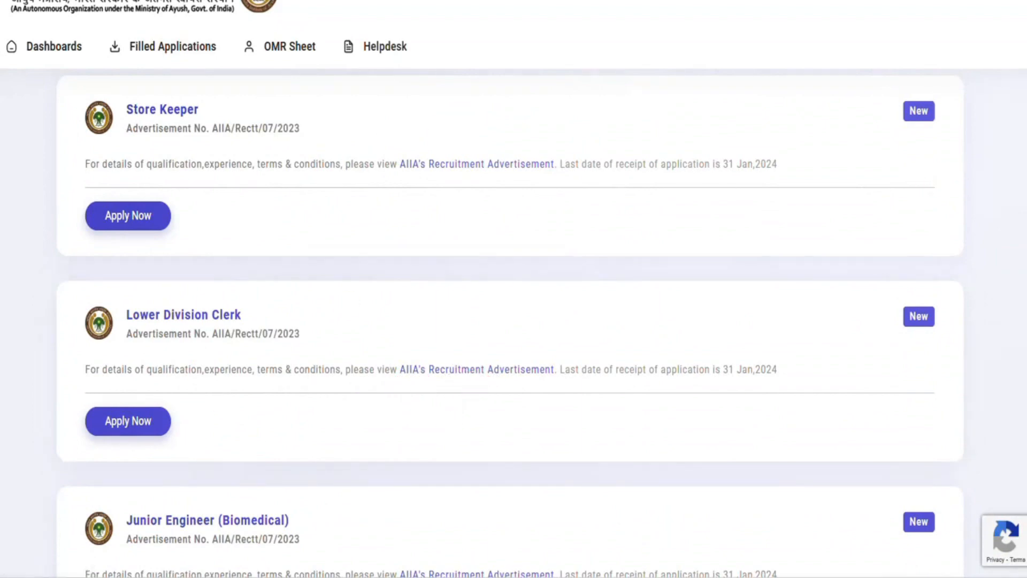
pyautogui.scroll(-1, 1002, 138)
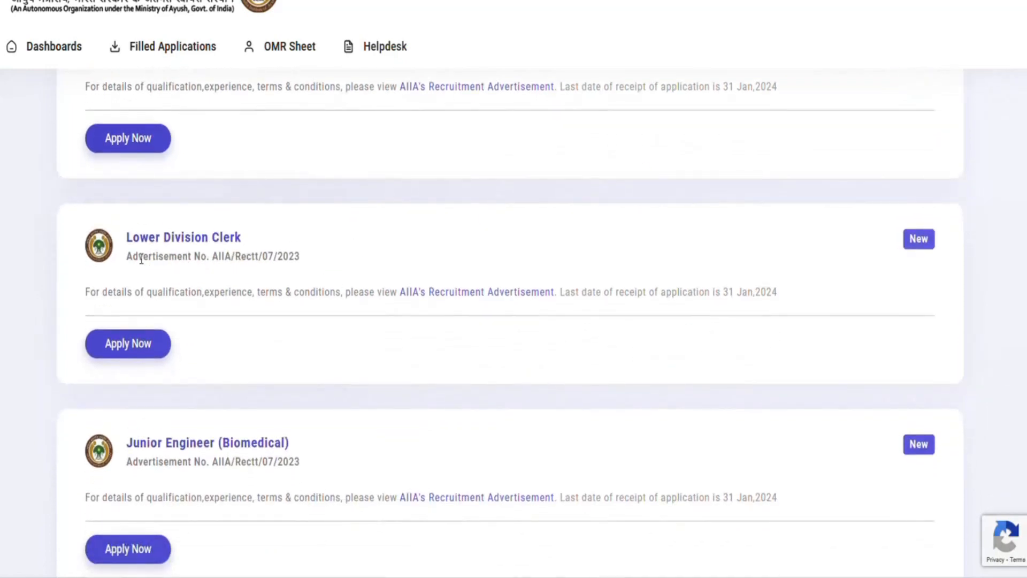
pyautogui.click(119, 346)
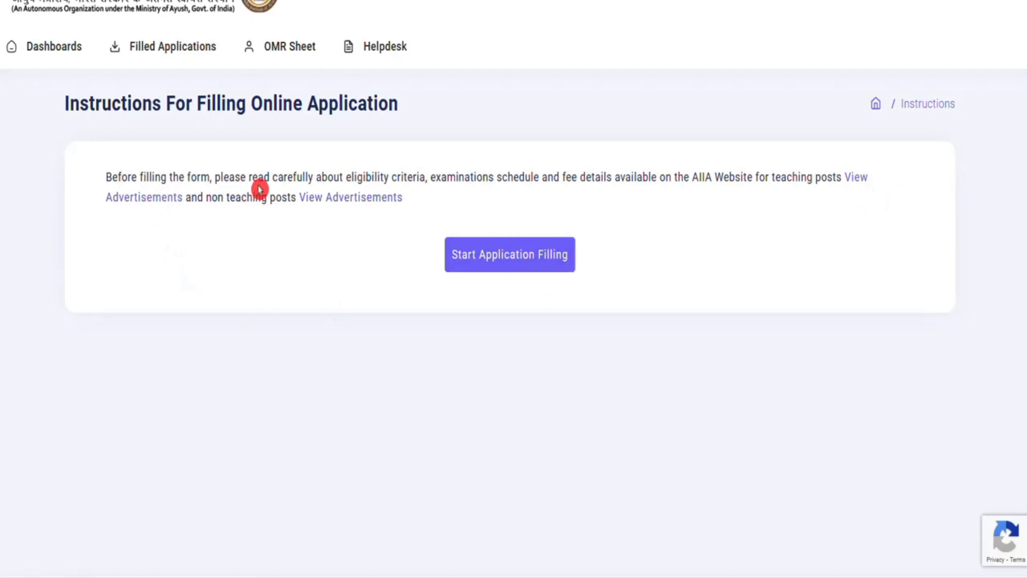
pyautogui.click(518, 270)
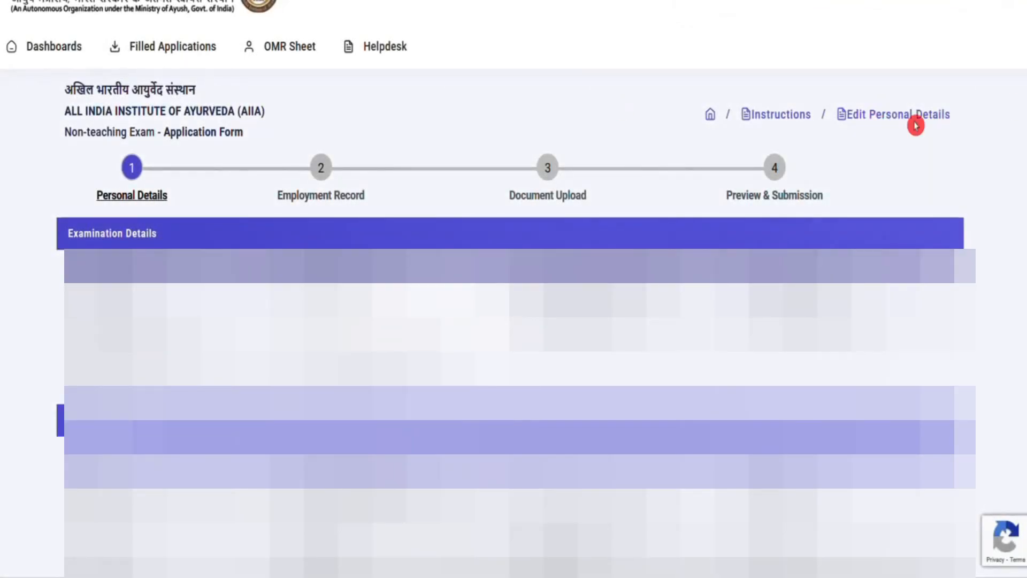
# Step: Review the application's examination details, including category, fee and age relaxation, and the permanent and present address sections
pyautogui.scroll(-1, 514, 321)
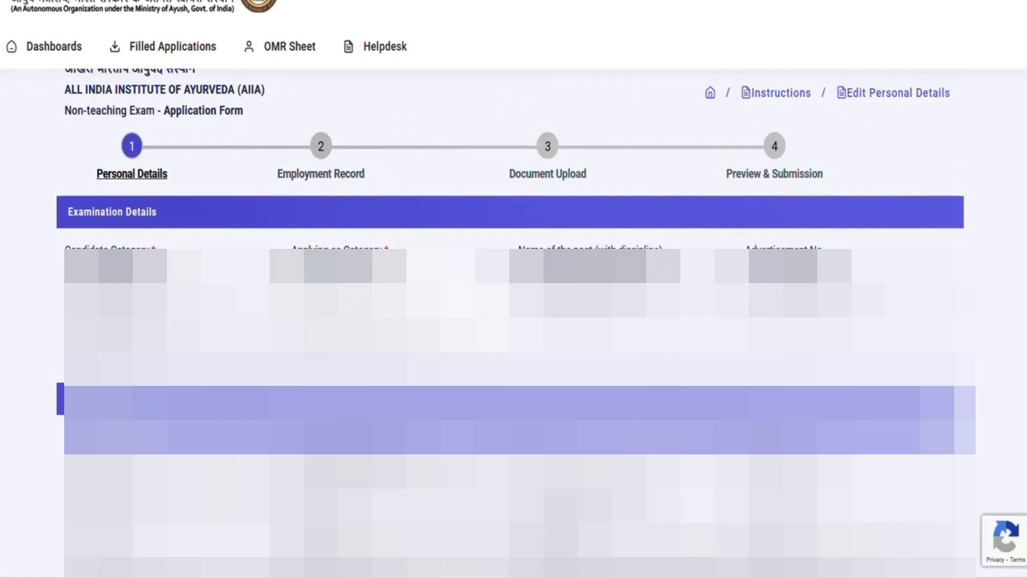
pyautogui.scroll(-1, 110, 218)
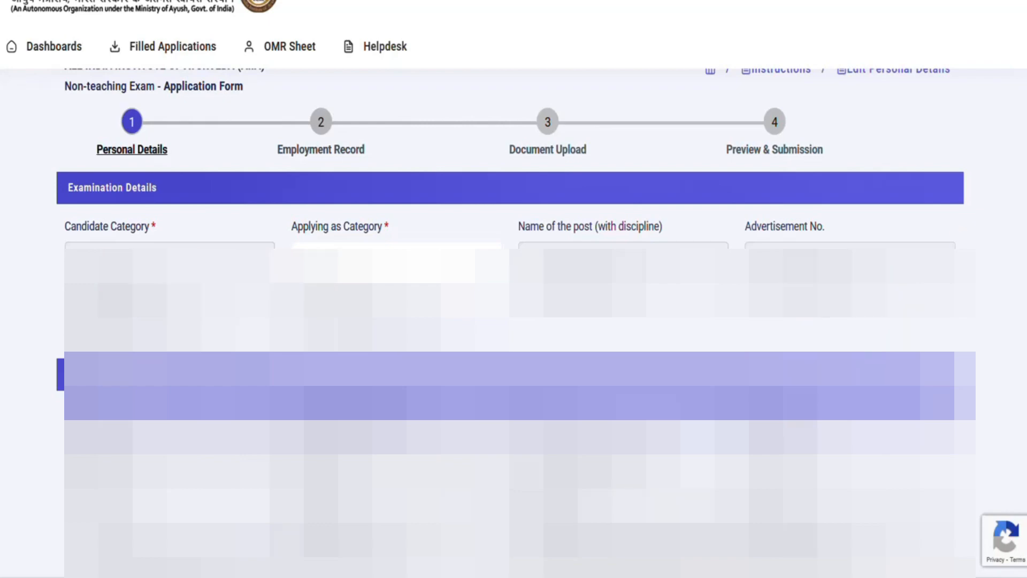
pyautogui.scroll(-1, 516, 244)
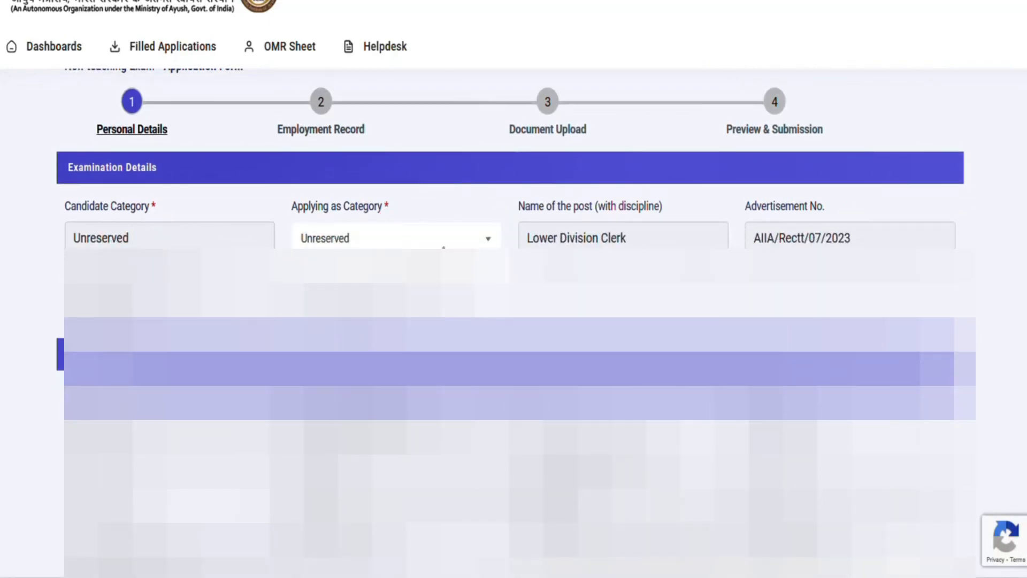
pyautogui.scroll(-2, 511, 216)
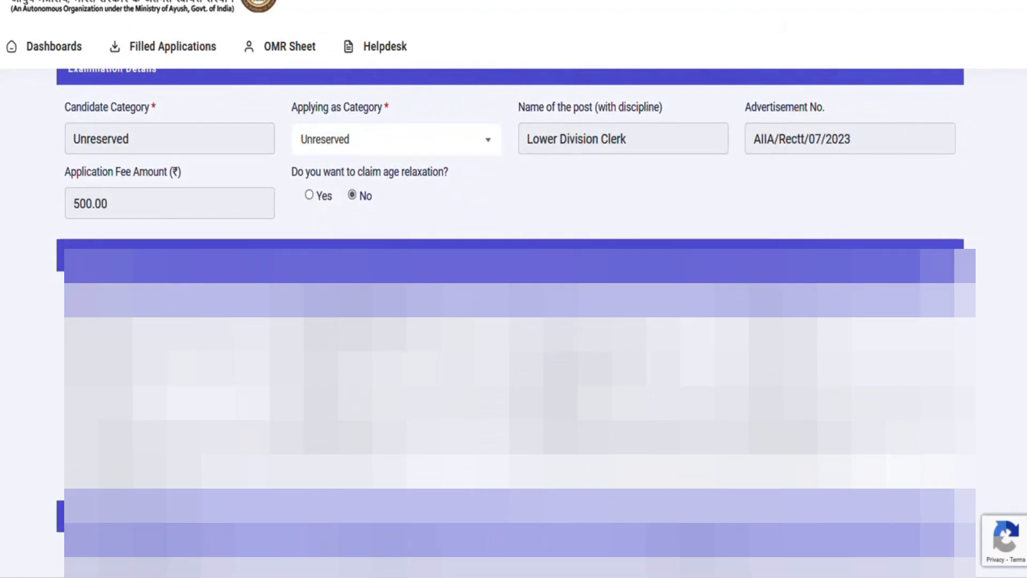
pyautogui.scroll(-15, 513, 321)
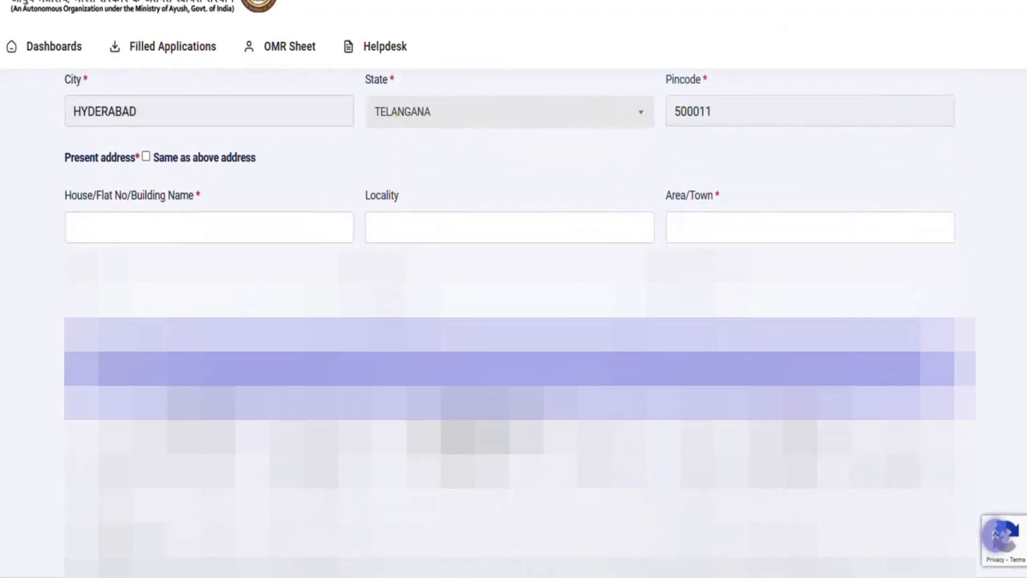
pyautogui.scroll(2, 513, 321)
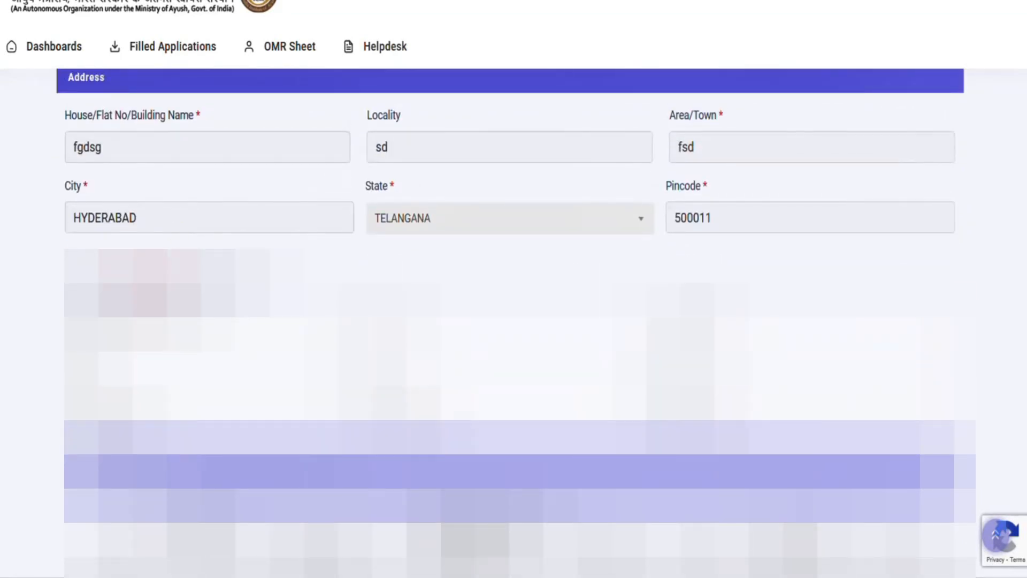
pyautogui.scroll(-5, 514, 321)
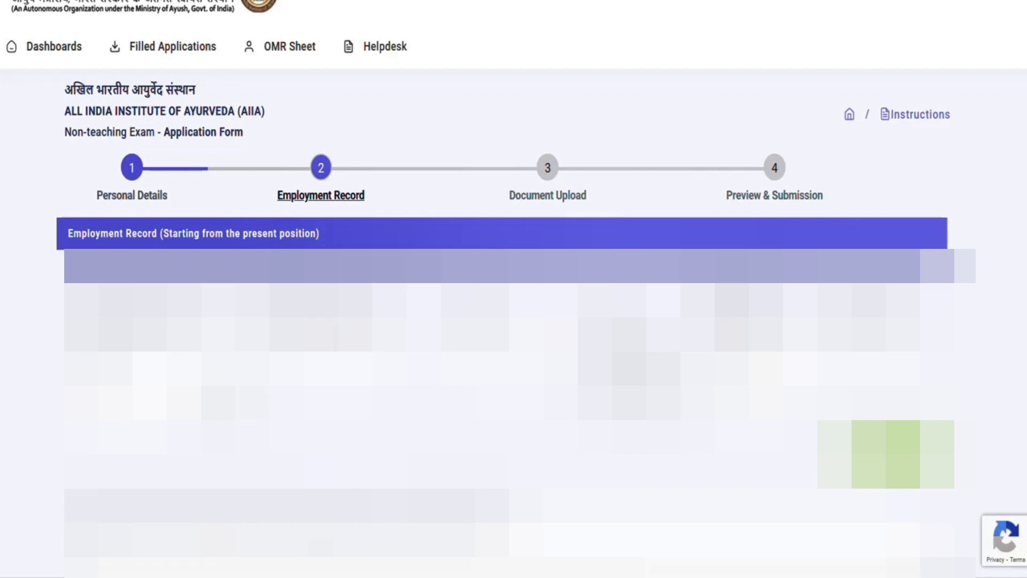
# Step: Look over the employment type choices and other employment record fields, leave them blank, and continue to the document upload stage
pyautogui.click(213, 386)
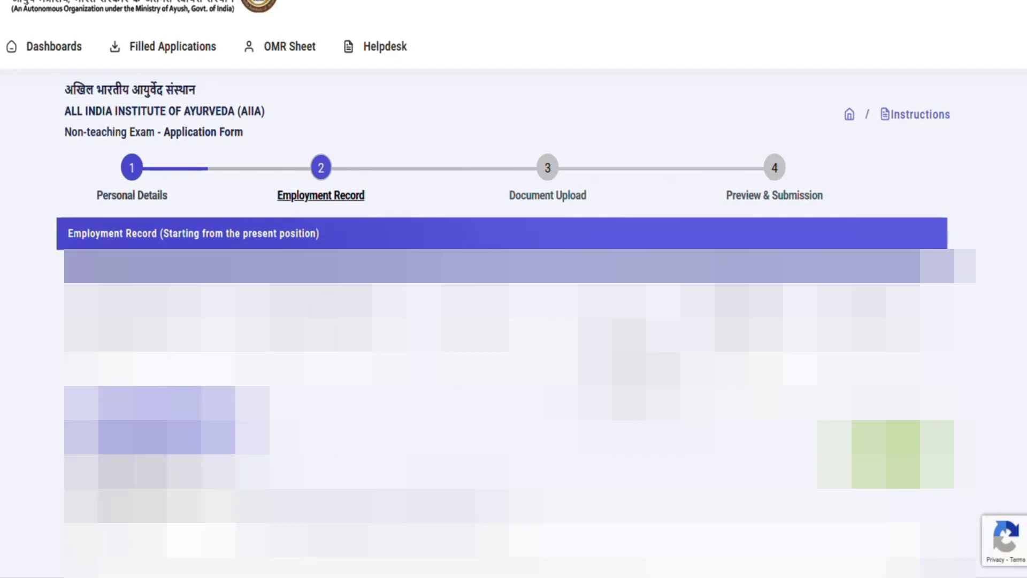
pyautogui.click(150, 436)
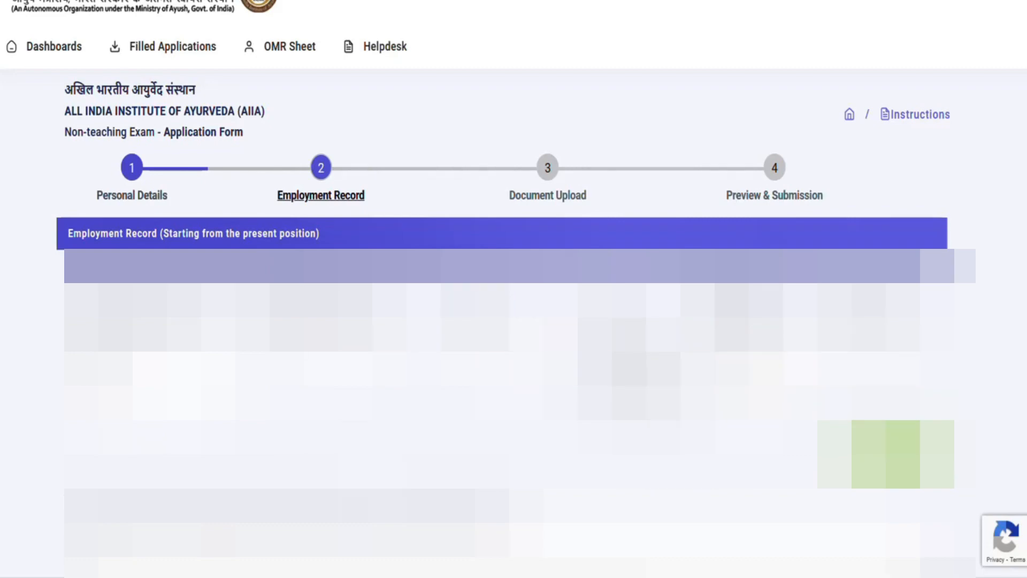
pyautogui.scroll(-2, 514, 321)
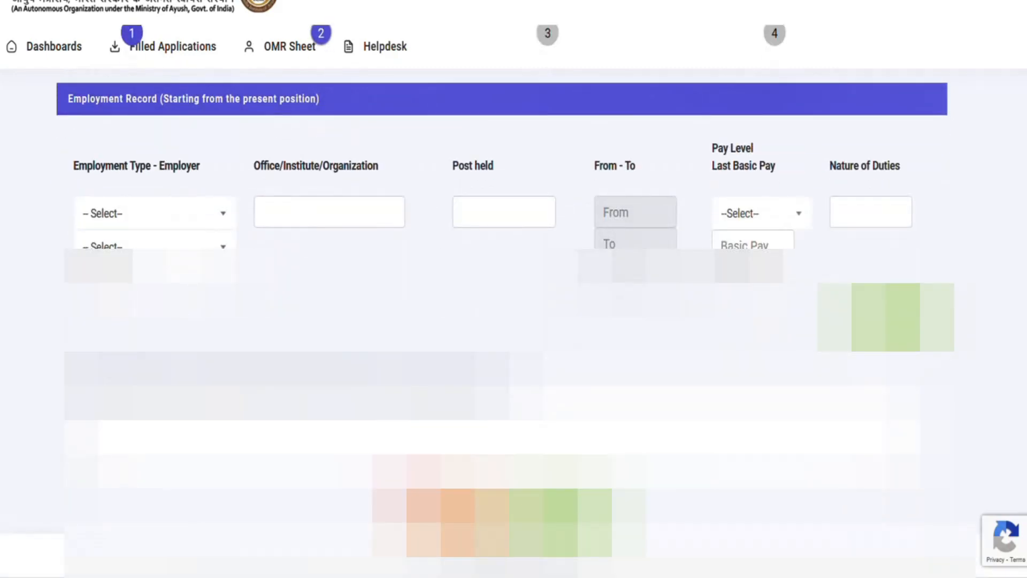
pyautogui.scroll(2, 513, 321)
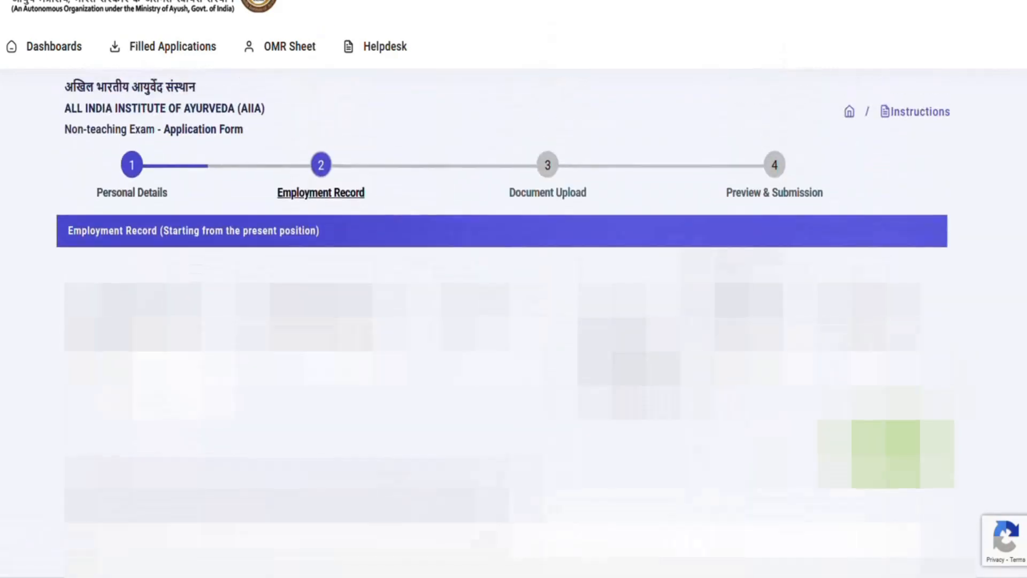
pyautogui.scroll(-2, 514, 321)
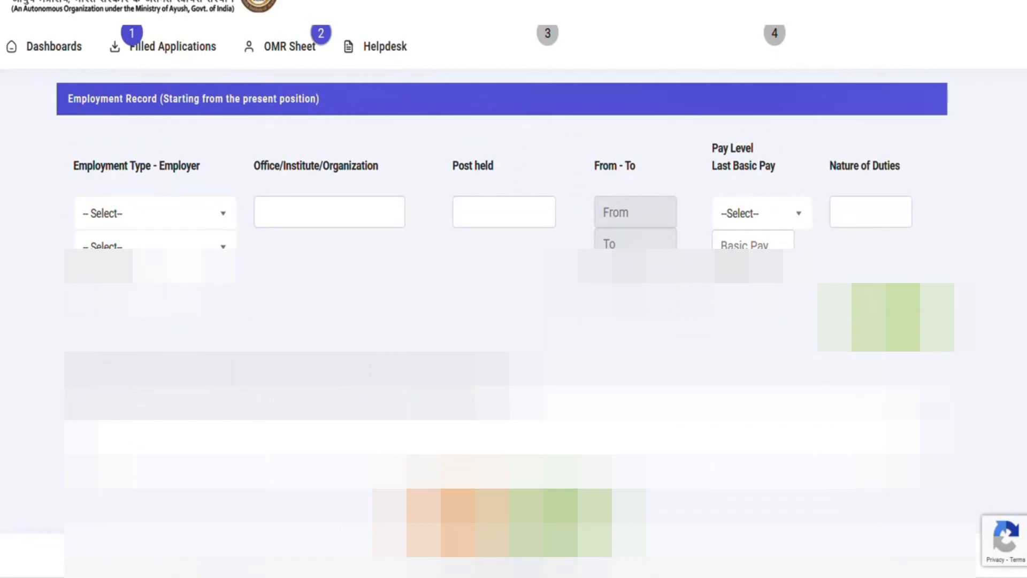
pyautogui.click(559, 520)
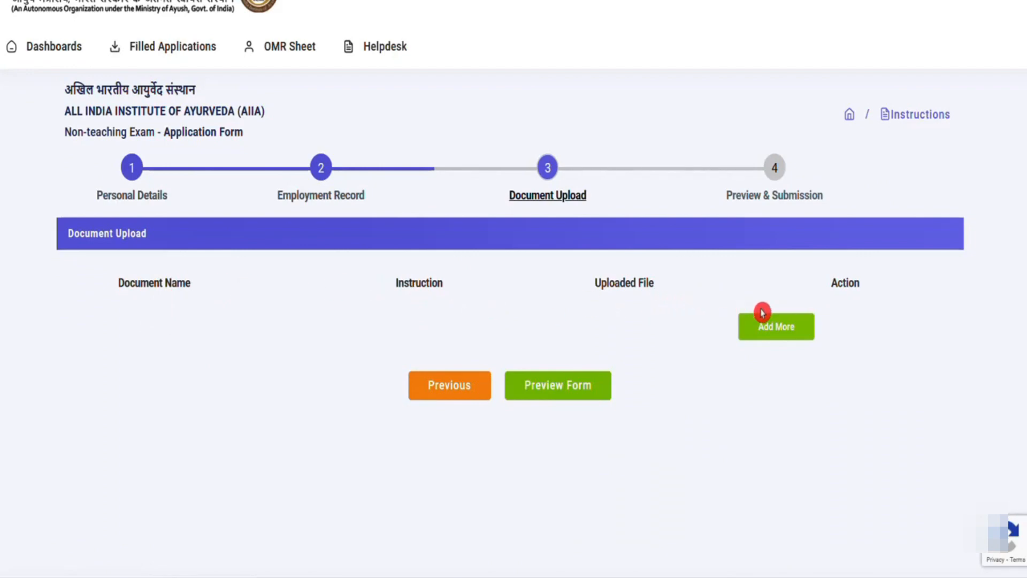
# Step: Open the file upload dialog for an additional document and close it without adding a file
pyautogui.click(776, 334)
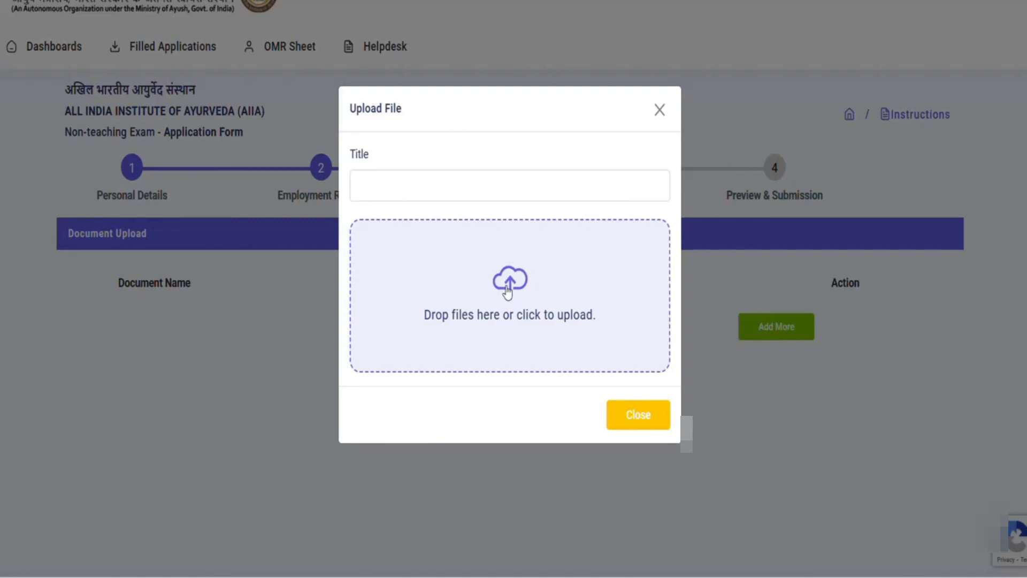
pyautogui.click(680, 301)
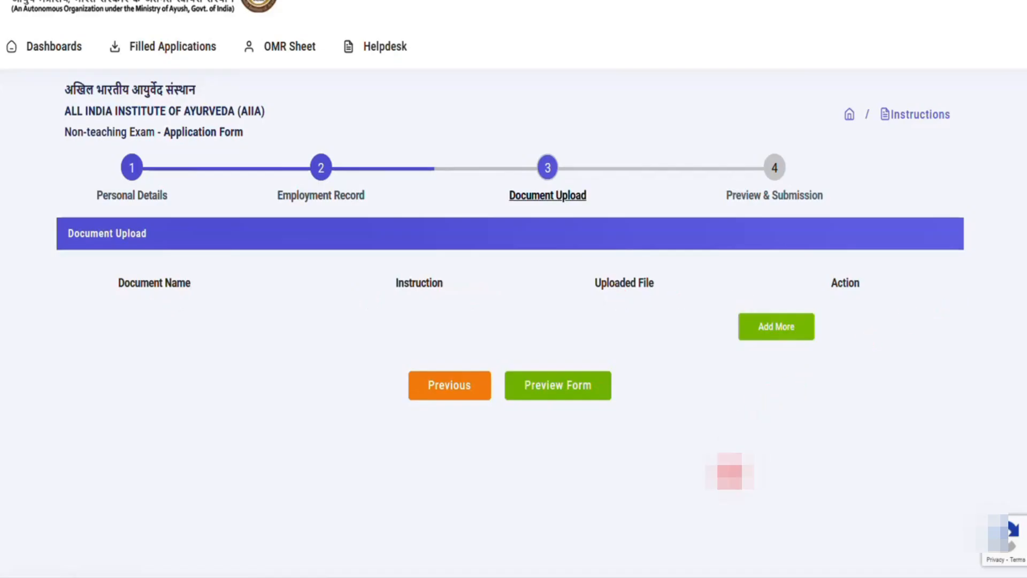
# Step: Upload an additional document titled 10th and continue to the application form preview
pyautogui.click(775, 336)
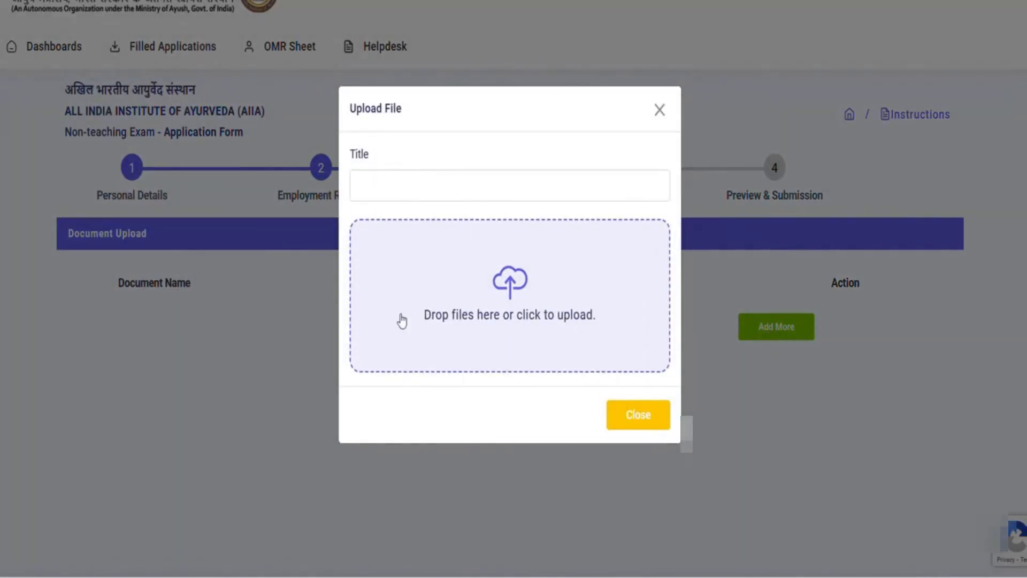
pyautogui.click(660, 112)
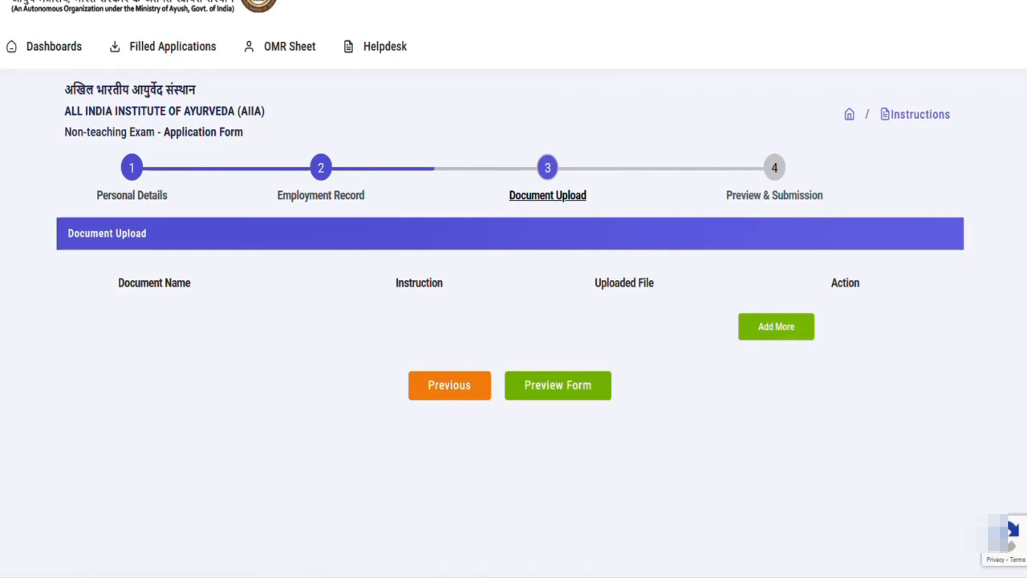
pyautogui.scroll(-1, 1019, 222)
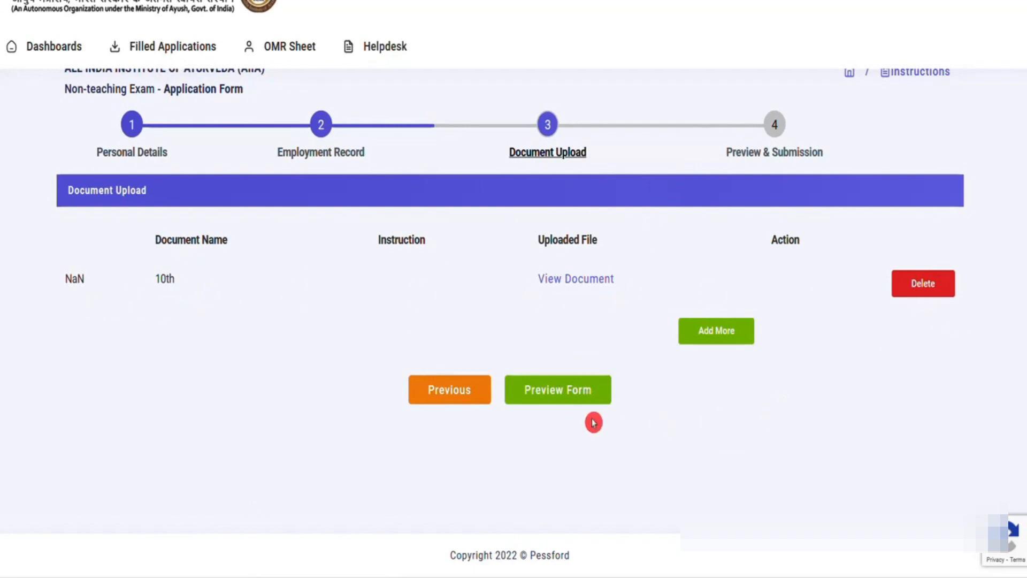
pyautogui.click(558, 396)
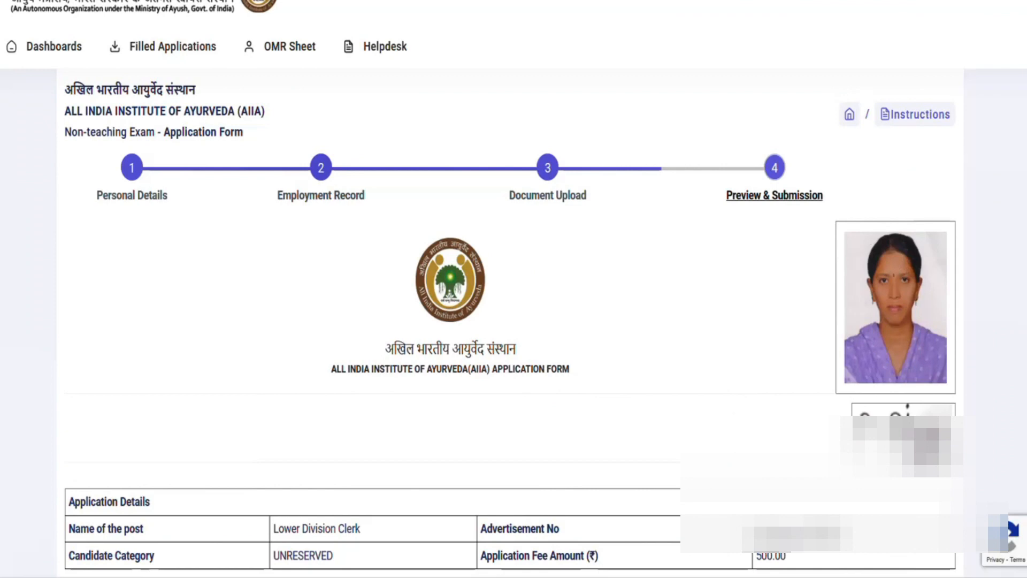
# Step: Enter hyd as the declaration place and confirm final submission of the application to proceed to the exam fee payment
pyautogui.scroll(-15, 80, 251)
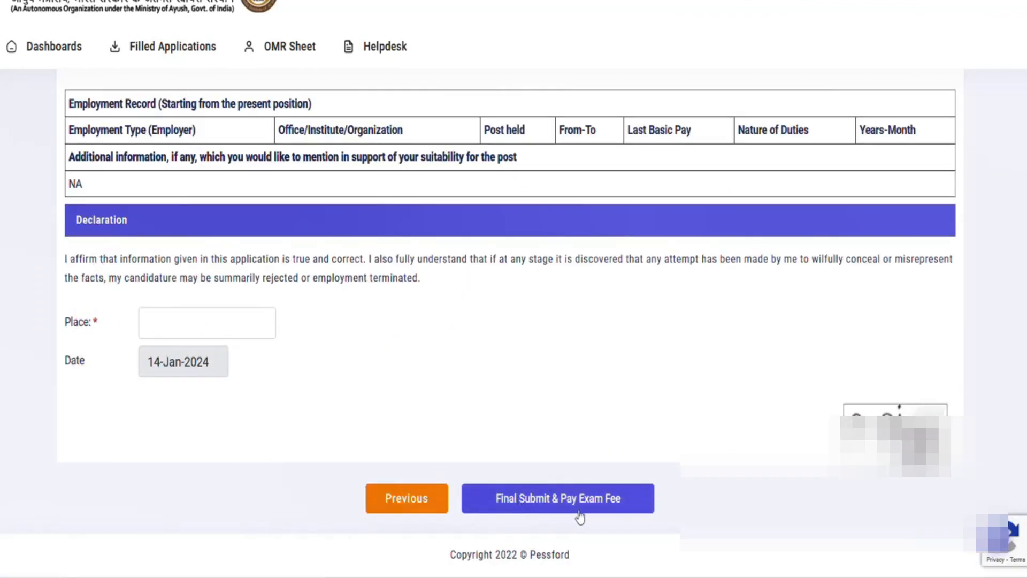
pyautogui.click(203, 328)
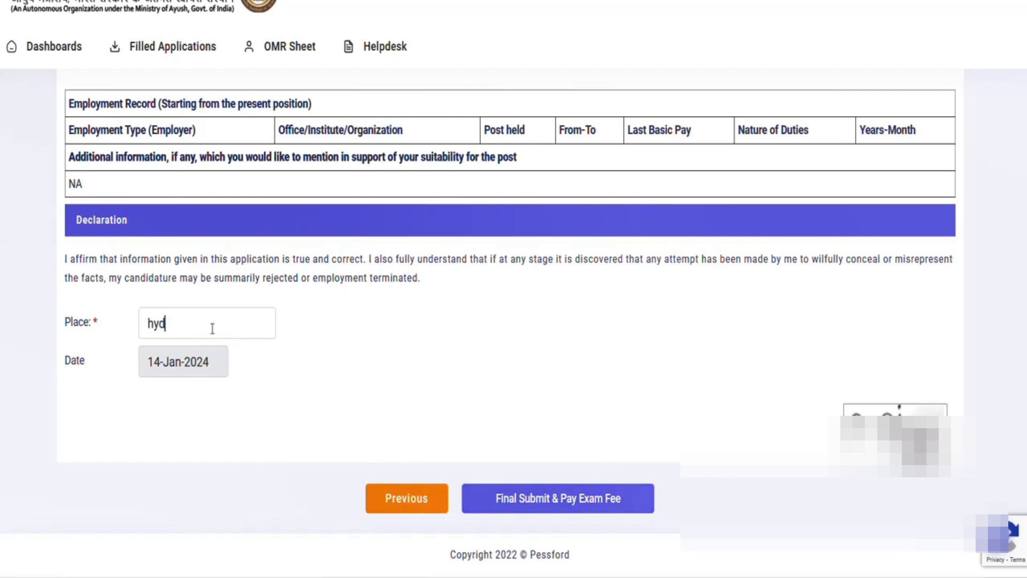
pyautogui.click(563, 506)
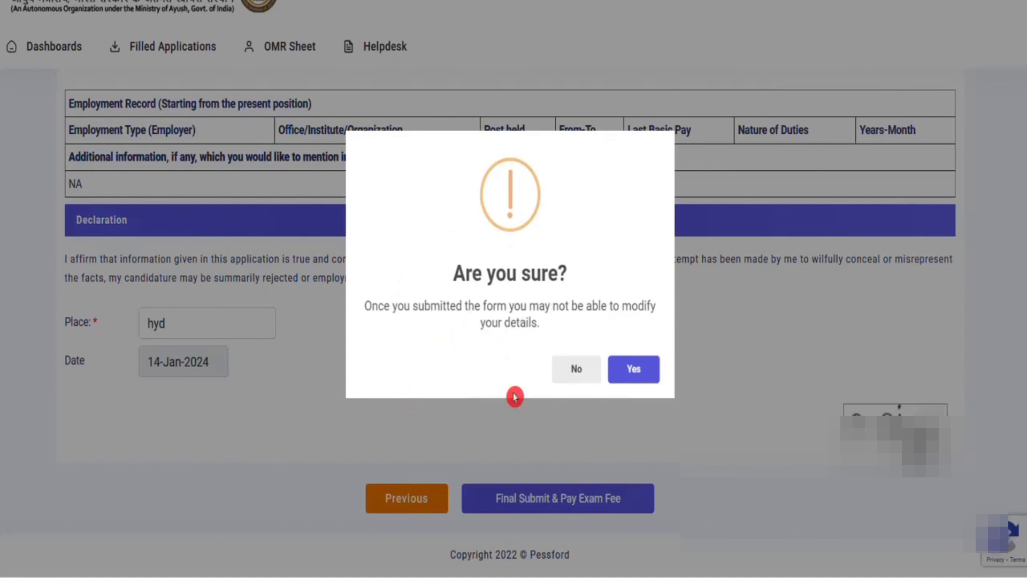
pyautogui.click(634, 375)
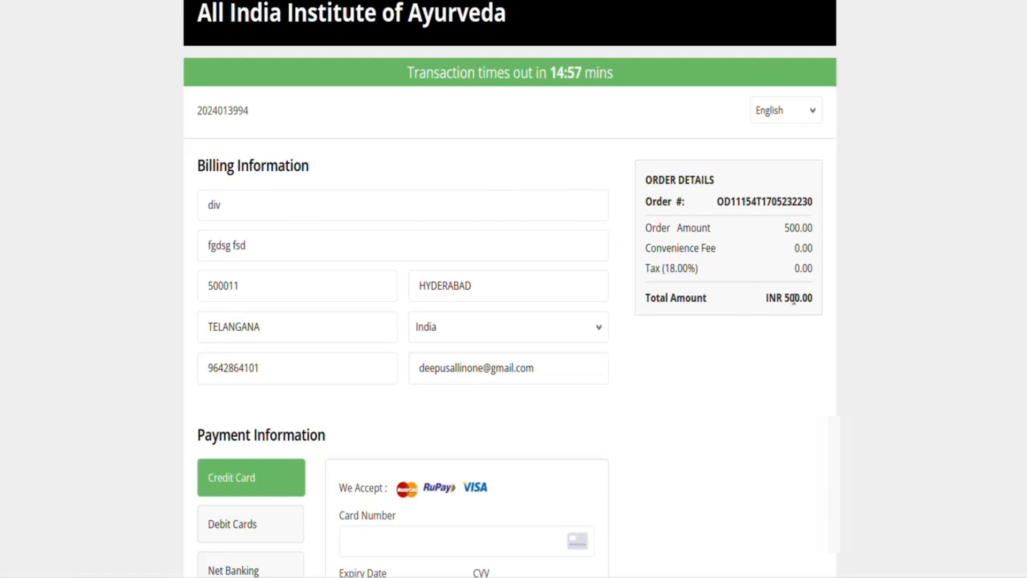
# Step: Review the payment page's available payment methods, card fields, billing information and order details
pyautogui.scroll(-5, 39, 255)
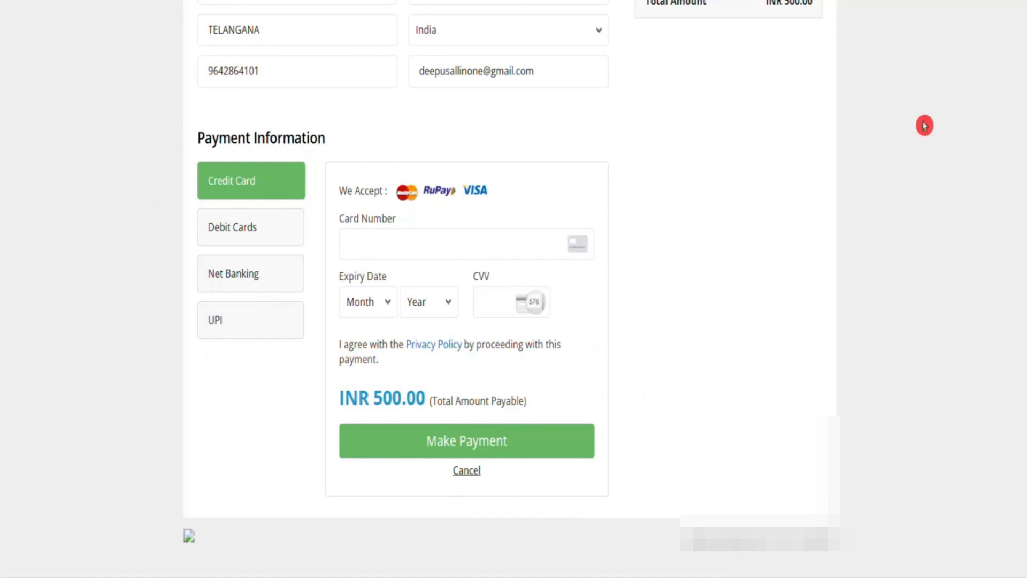
pyautogui.scroll(-1, 1021, 315)
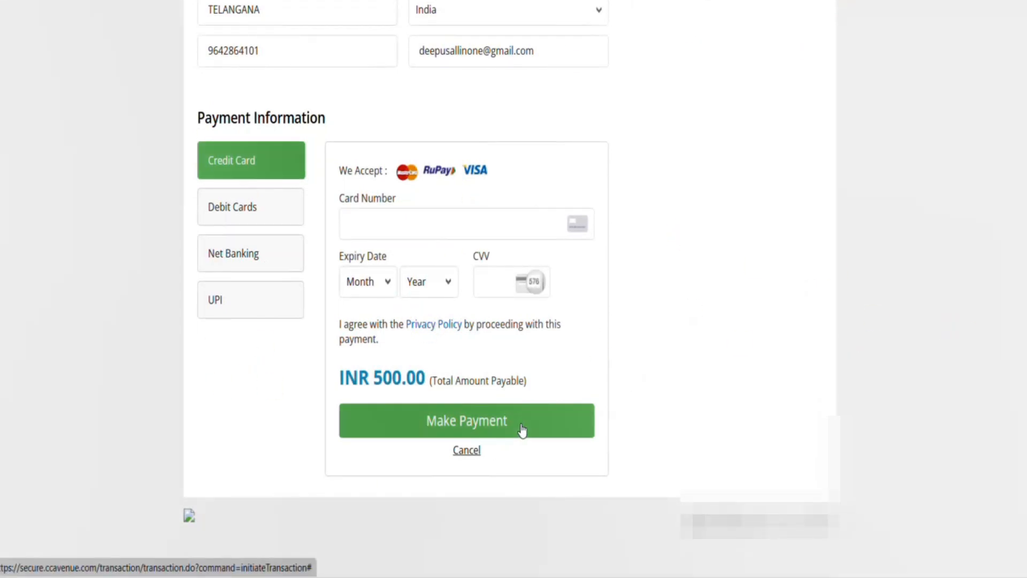
pyautogui.scroll(2, 1017, 374)
pyautogui.scroll(-2, 1017, 374)
pyautogui.scroll(6, 233, 256)
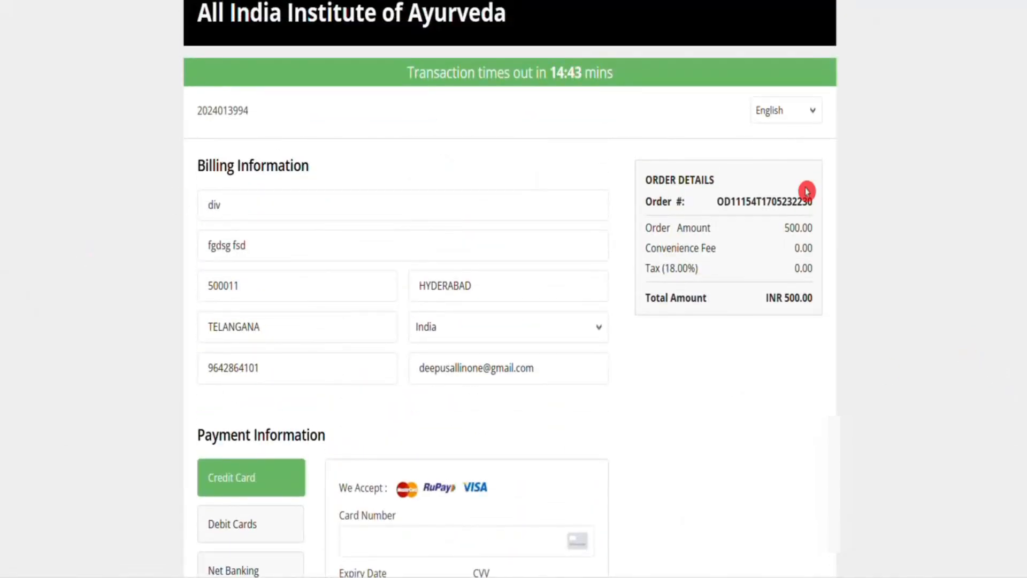